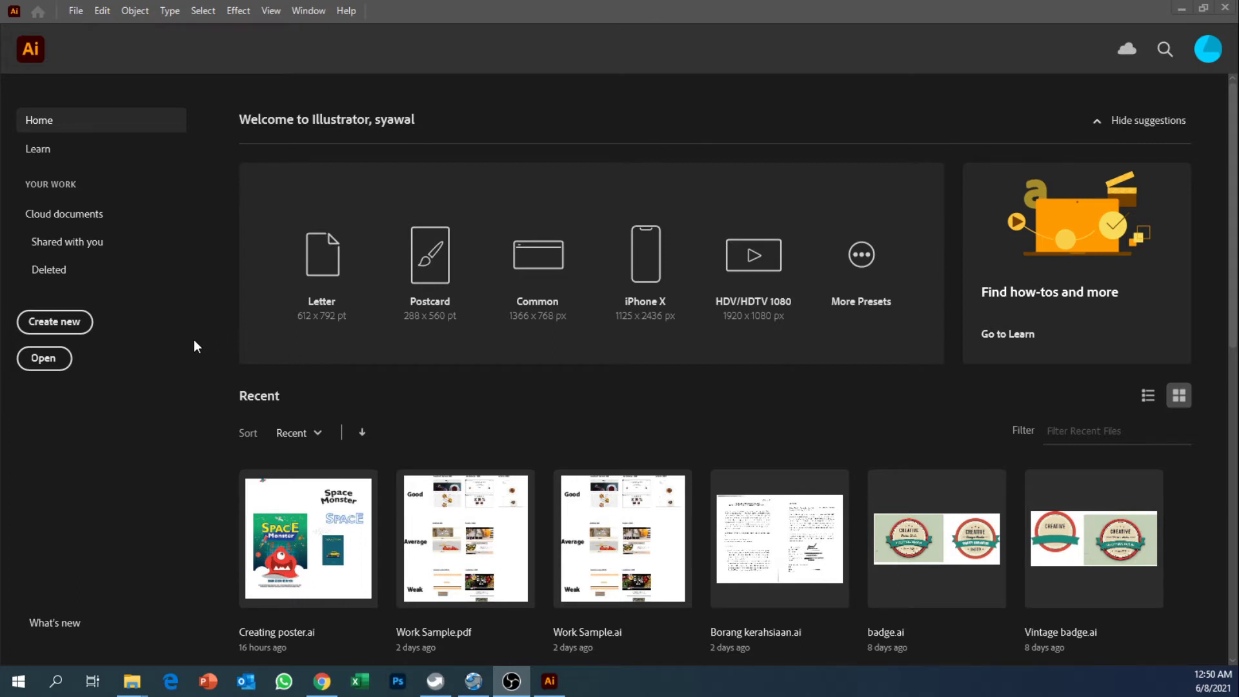
Step: Create a new document from the A3 preset with 6 artboards
{"action": "left_click", "coordinate": [62, 325]}
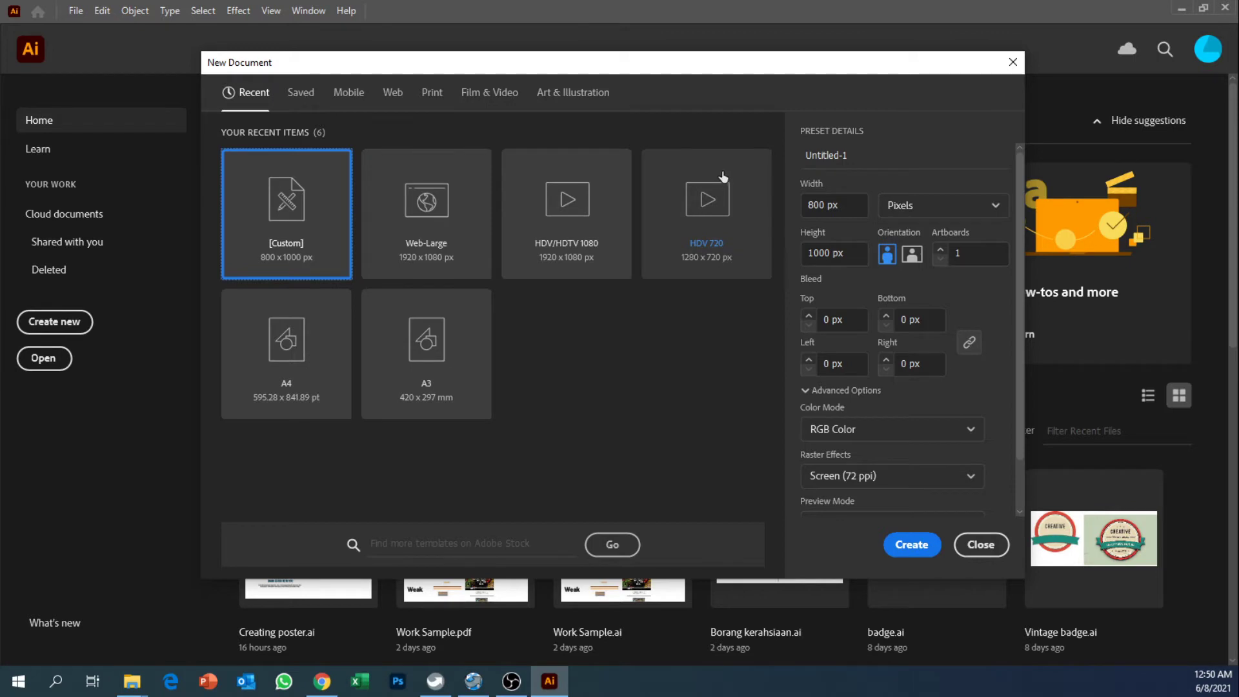
{"action": "left_click", "coordinate": [282, 348]}
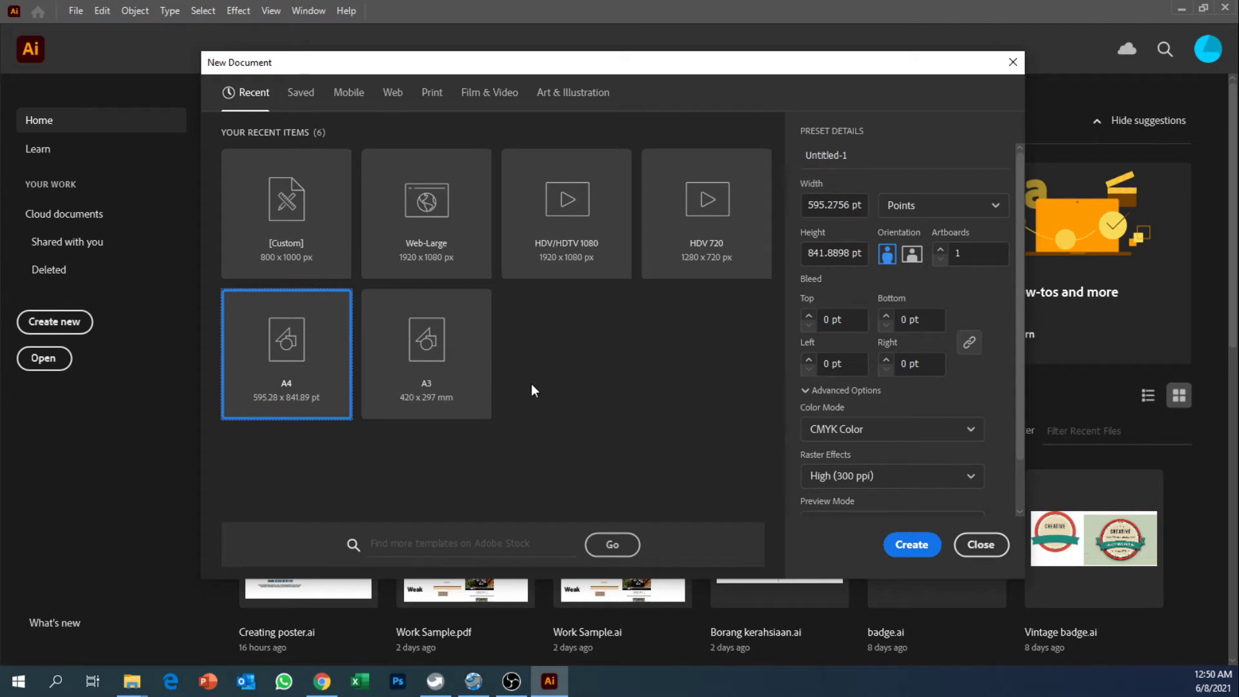
{"action": "left_click", "coordinate": [469, 386]}
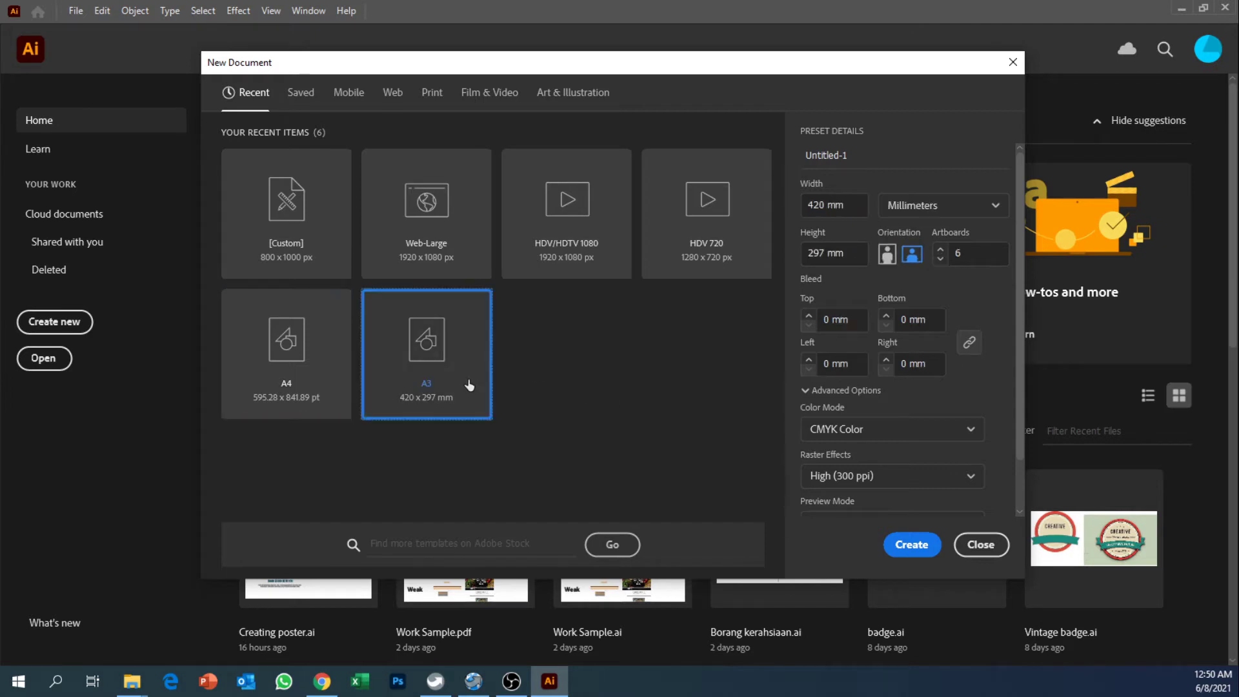
{"action": "left_click", "coordinate": [975, 253]}
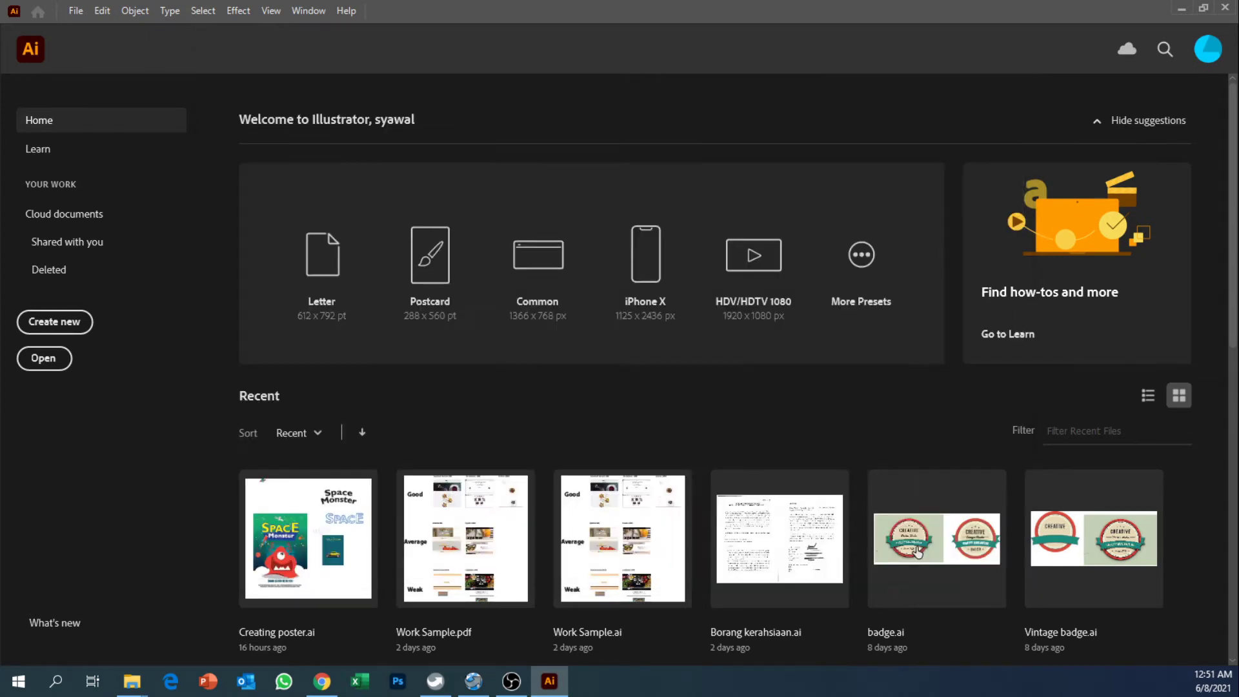
{"action": "left_click", "coordinate": [919, 546]}
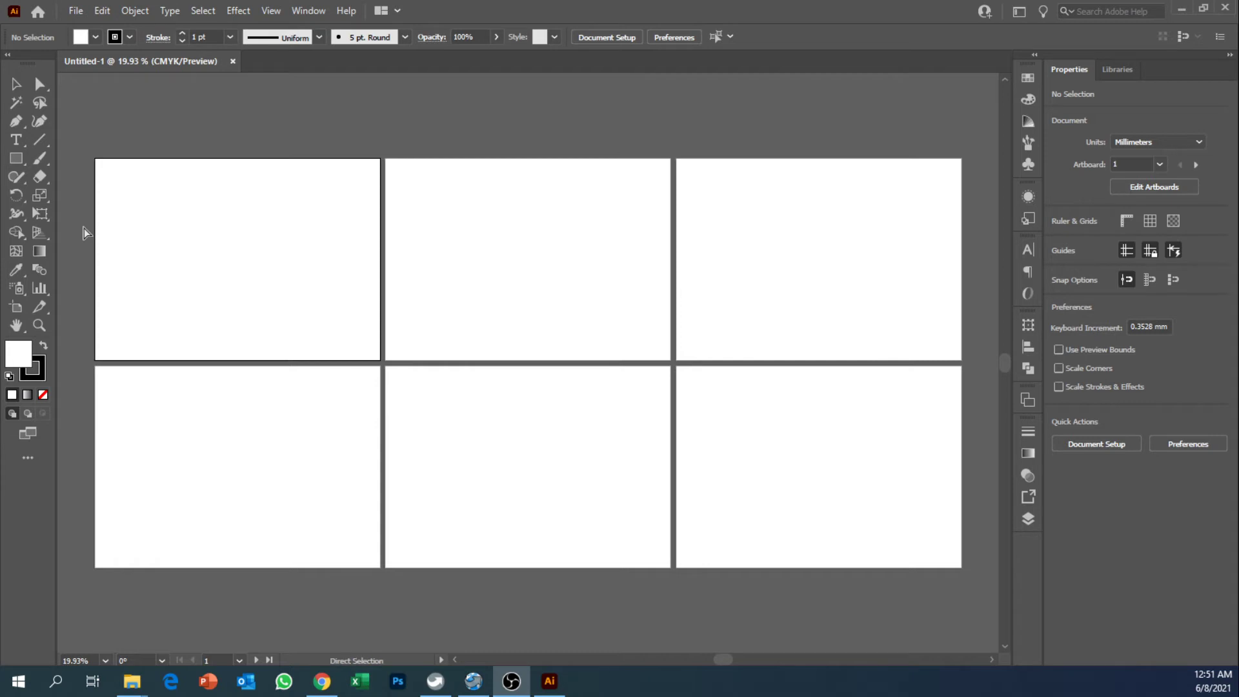
Step: Show the rulers around the six-artboard canvas with Ctrl+R
{"action": "key", "text": "ctrl+r"}
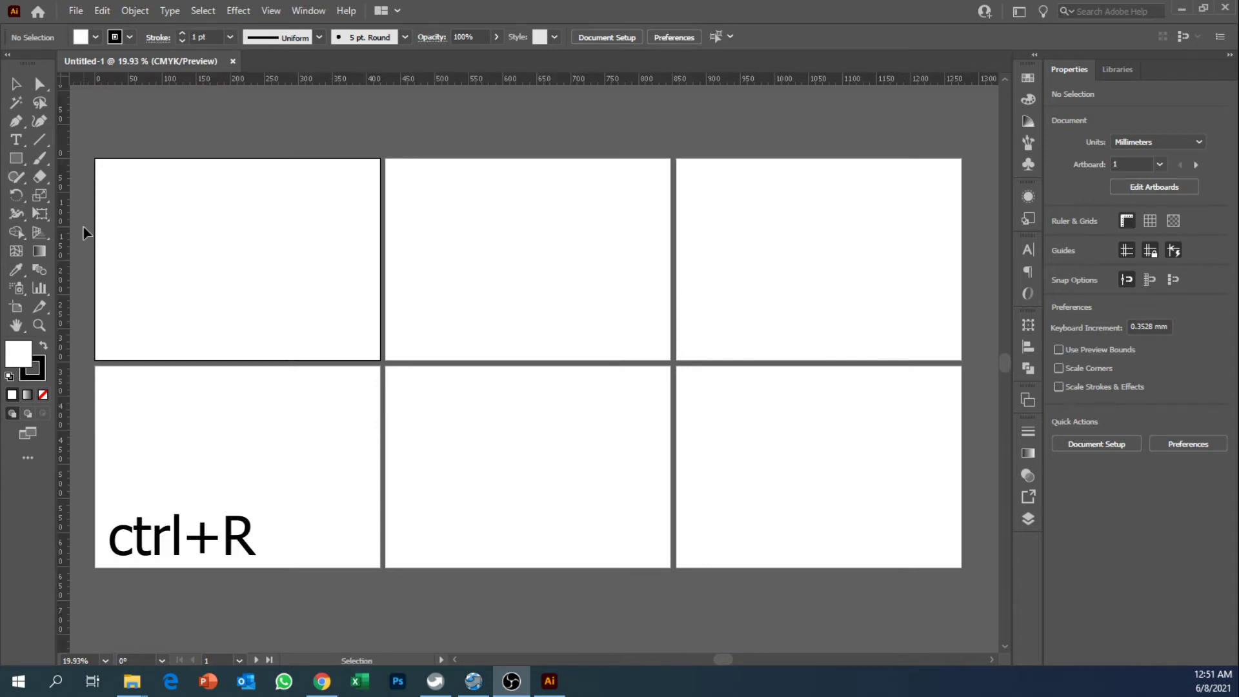
Step: Pull a vertical guide onto the first artboard and set alignment relative to the artboard
{"action": "left_click_drag", "start_coordinate": [61, 173], "coordinate": [241, 199]}
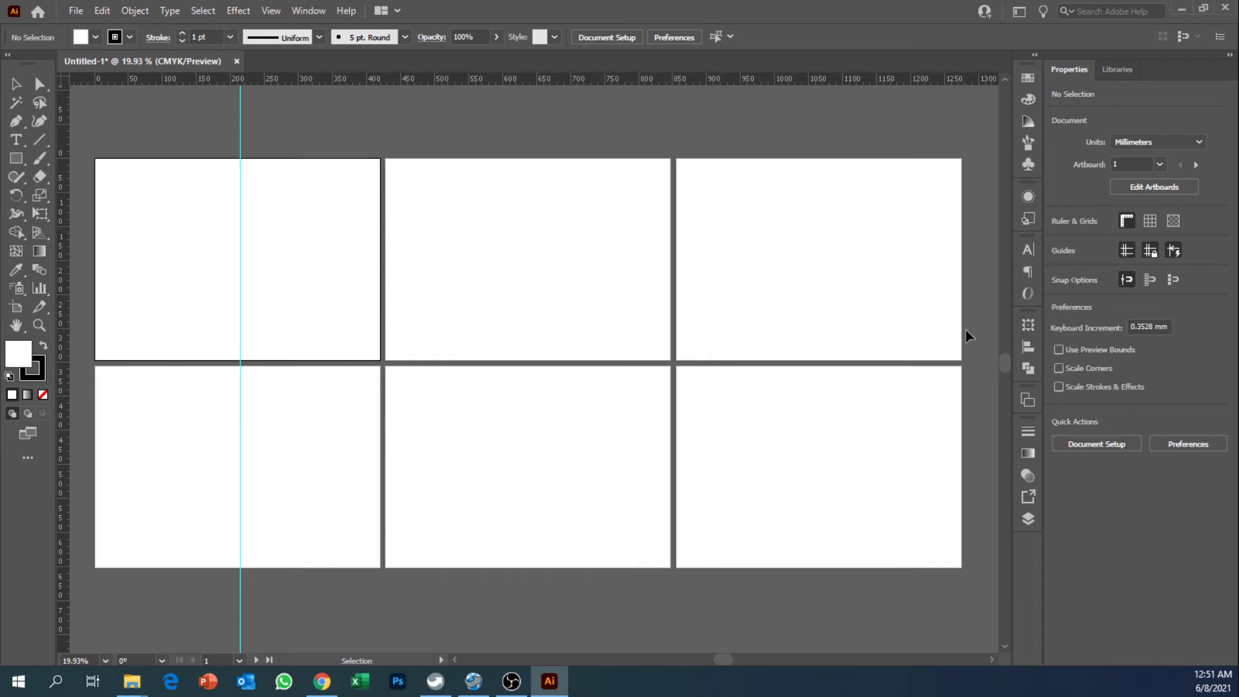
{"action": "left_click", "coordinate": [1031, 348]}
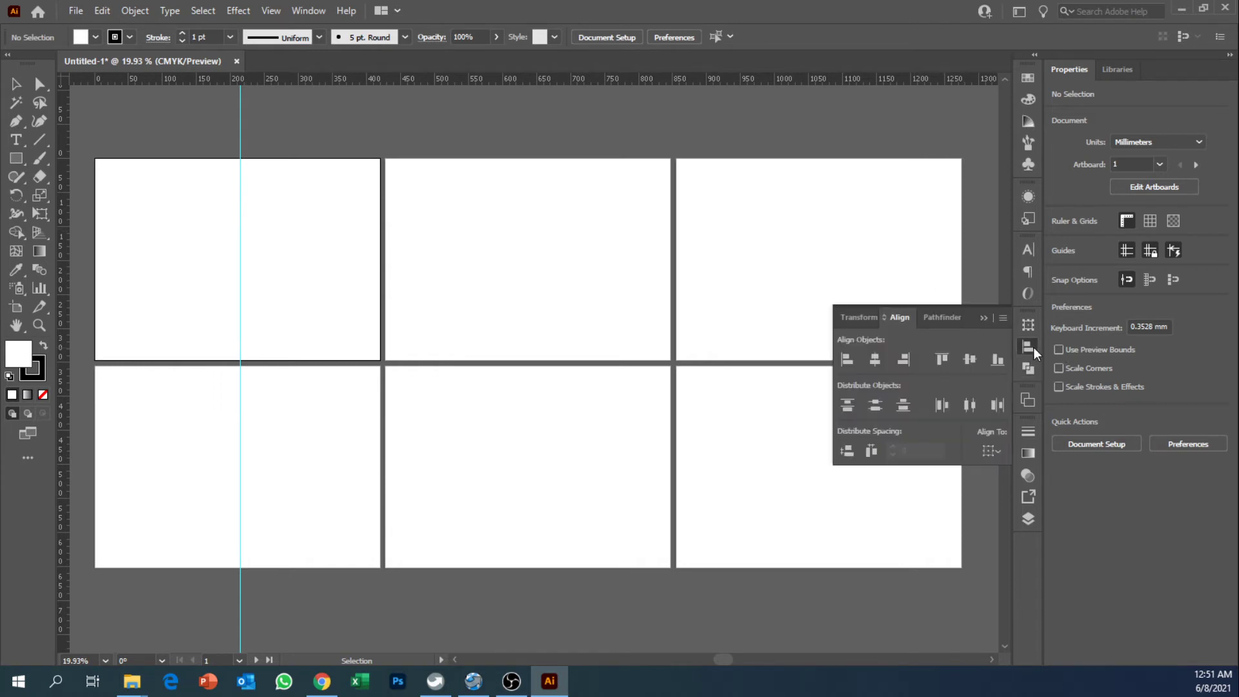
{"action": "left_click", "coordinate": [991, 452]}
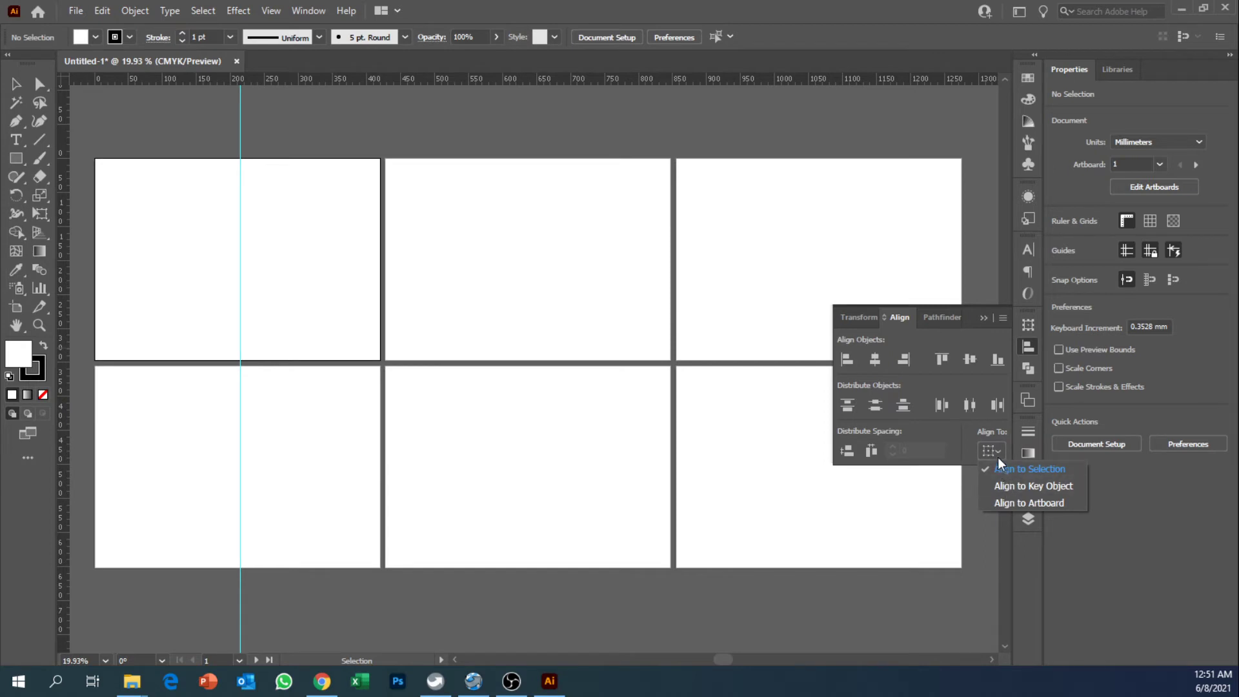
{"action": "left_click", "coordinate": [1004, 501]}
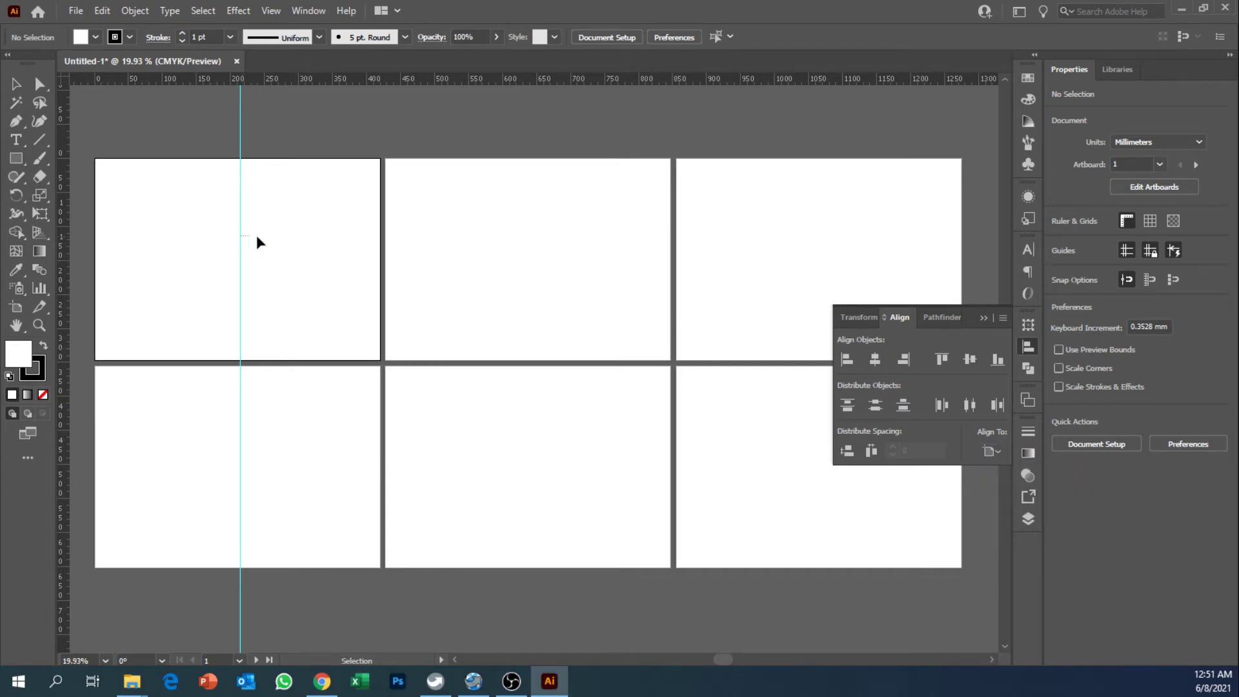
Step: Unlock the guides and centre the first guide horizontally on its artboard
{"action": "left_click", "coordinate": [278, 11]}
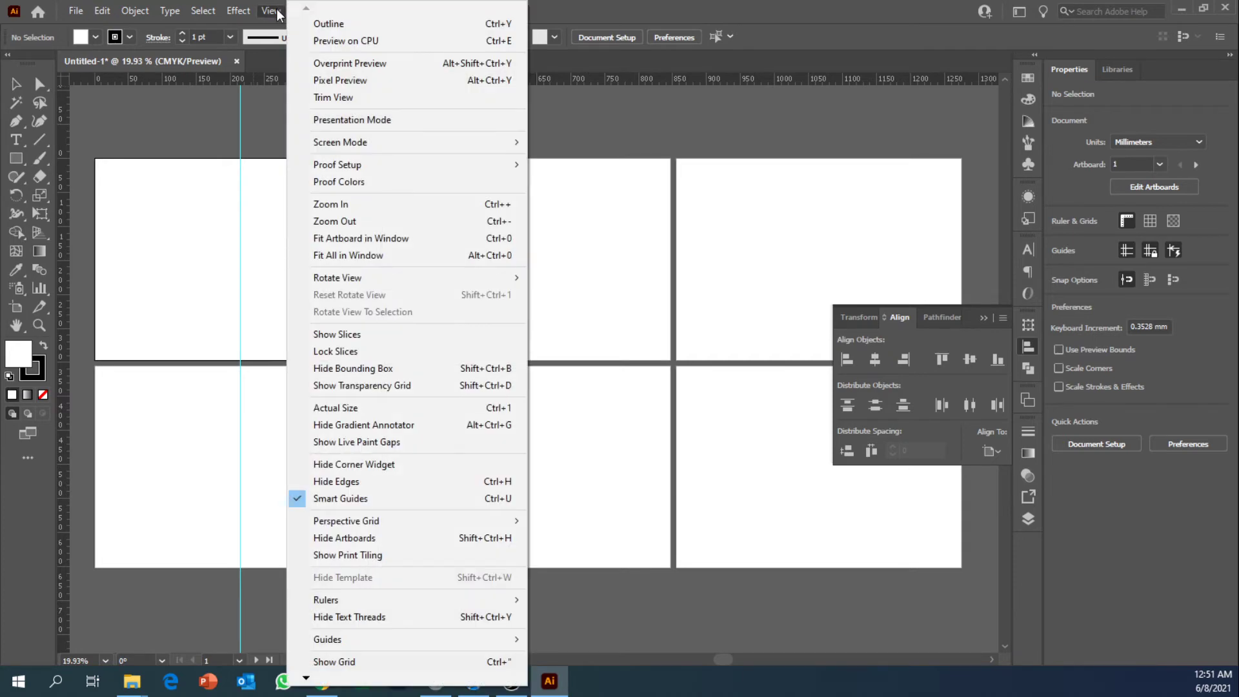
{"action": "mouse_move", "coordinate": [395, 640]}
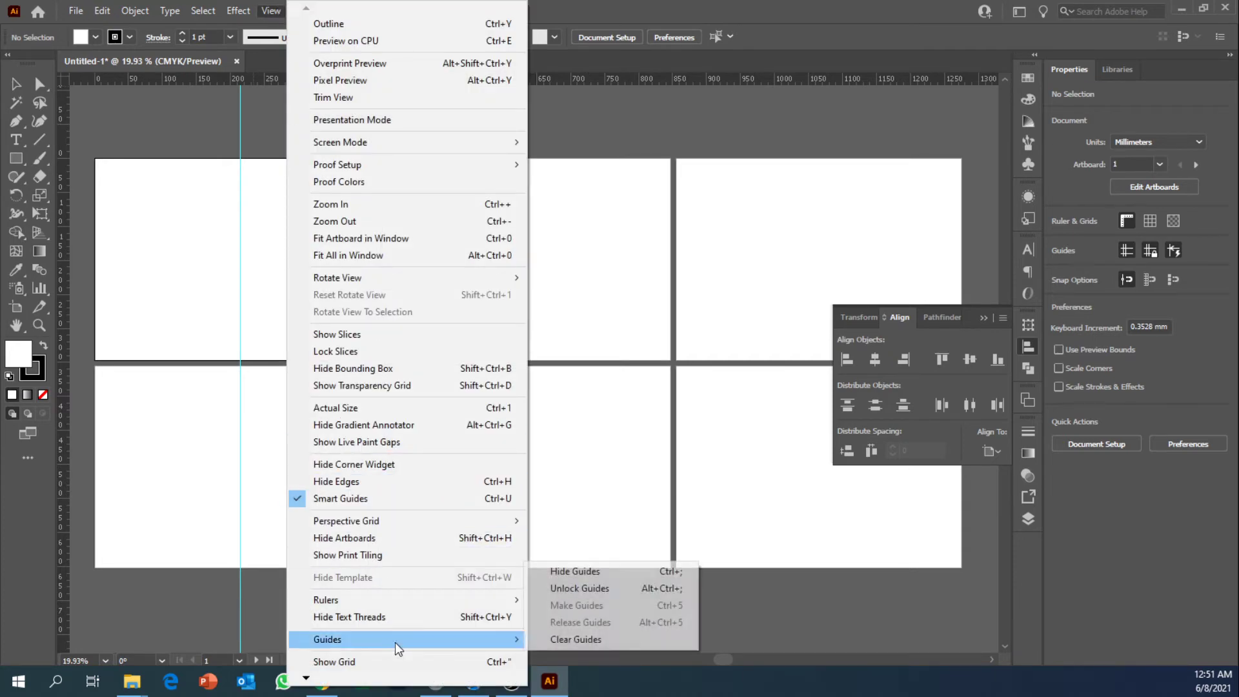
{"action": "left_click", "coordinate": [580, 588]}
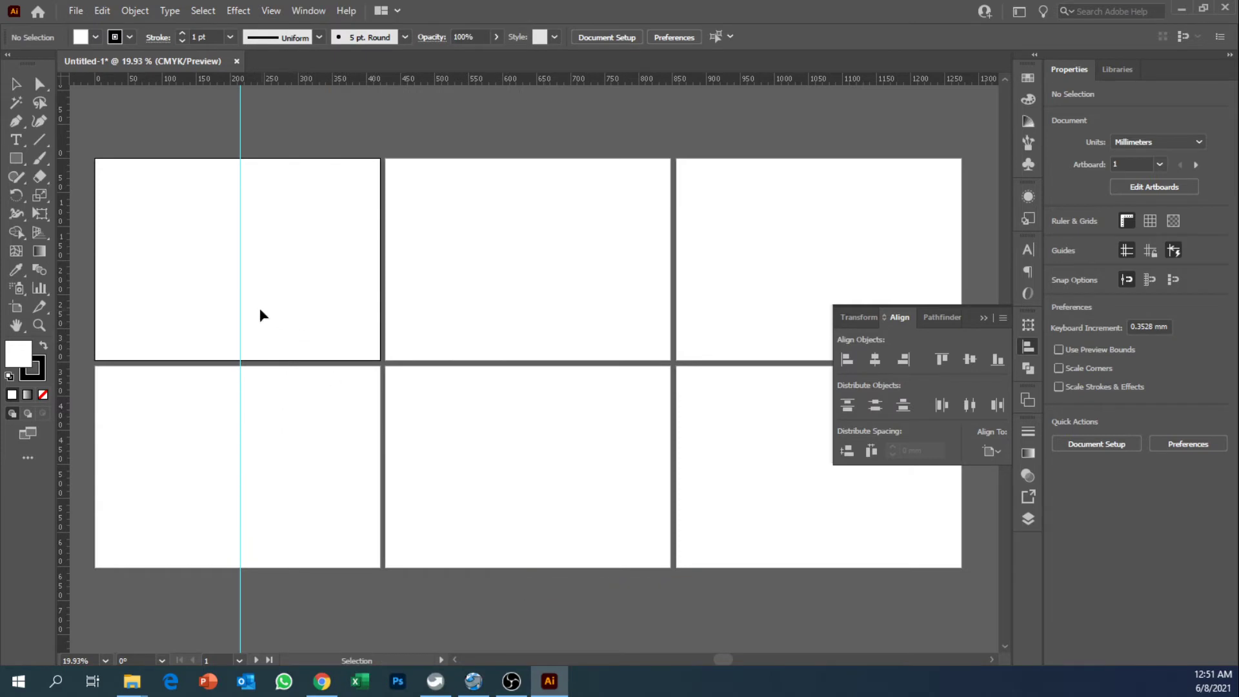
{"action": "left_click_drag", "start_coordinate": [242, 300], "coordinate": [202, 305]}
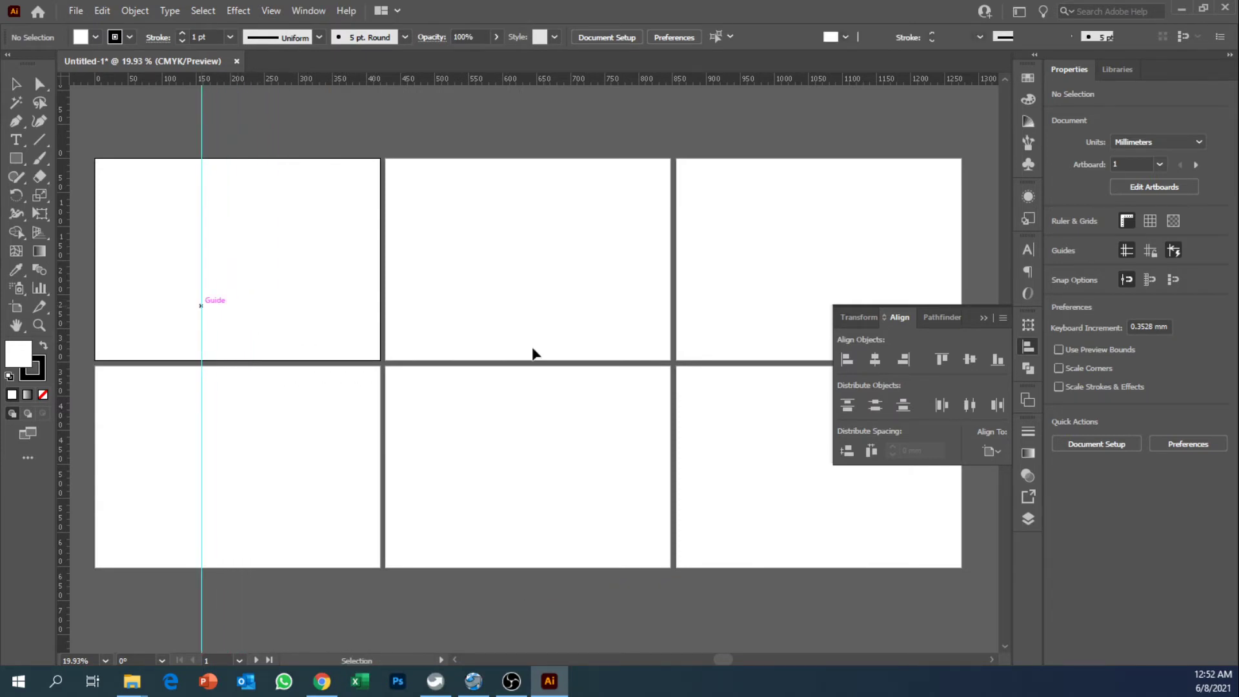
{"action": "left_click", "coordinate": [877, 364]}
{"action": "left_click", "coordinate": [991, 451]}
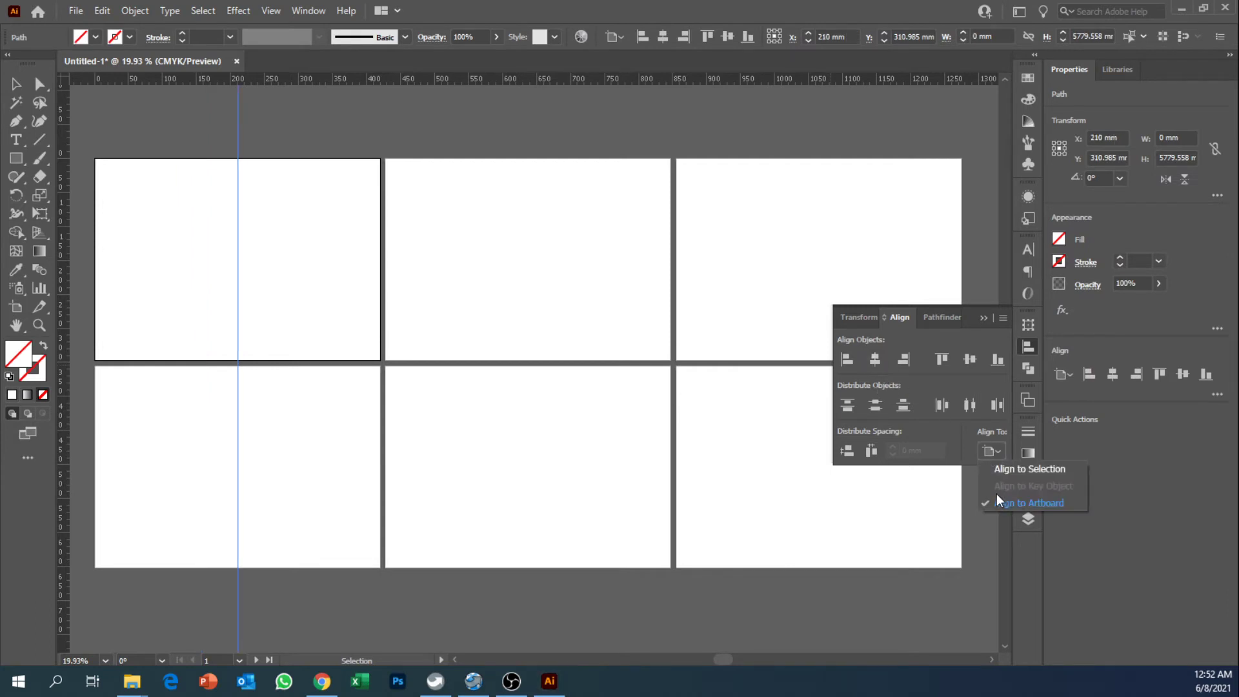
{"action": "left_click", "coordinate": [877, 359]}
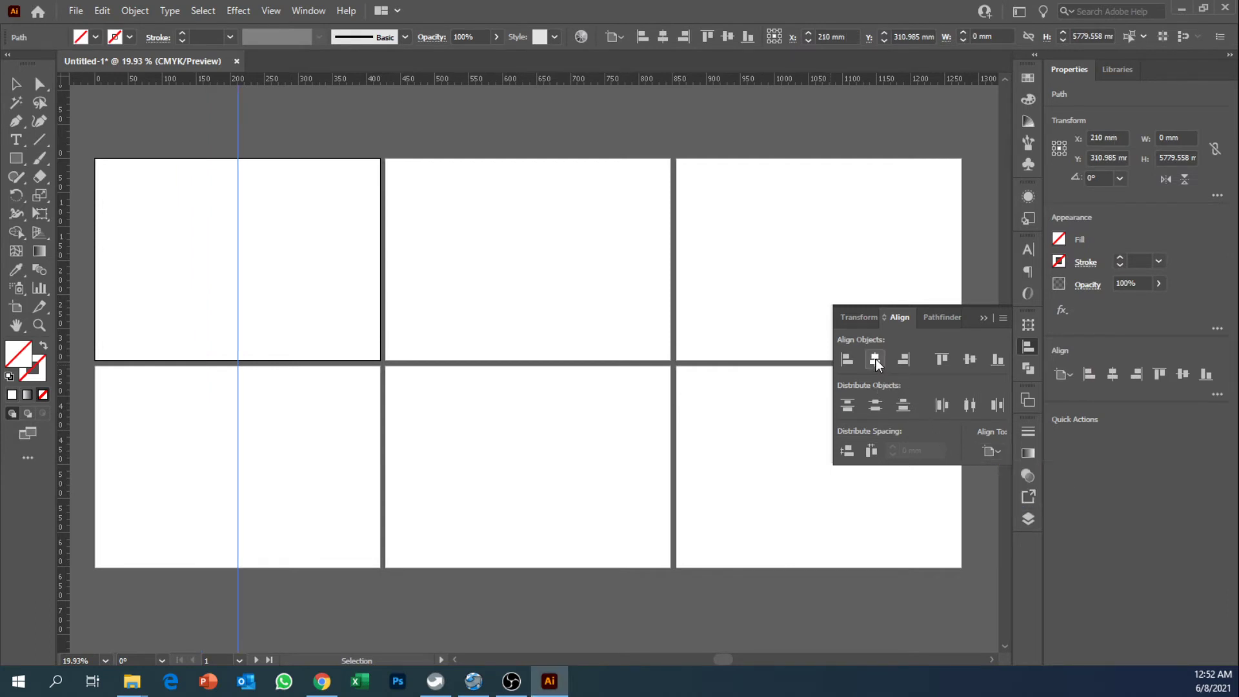
{"action": "left_click", "coordinate": [211, 232]}
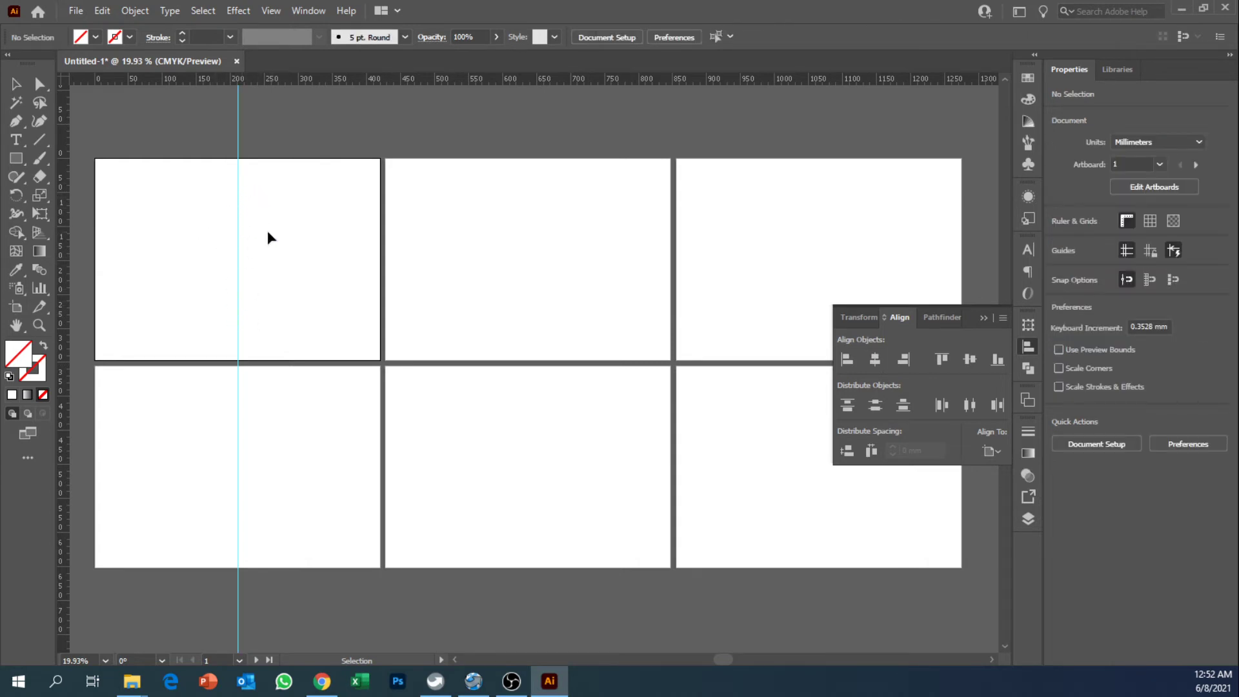
Step: Add vertical guides to the second and third artboards, centring each one horizontally
{"action": "left_click_drag", "start_coordinate": [62, 292], "coordinate": [500, 291]}
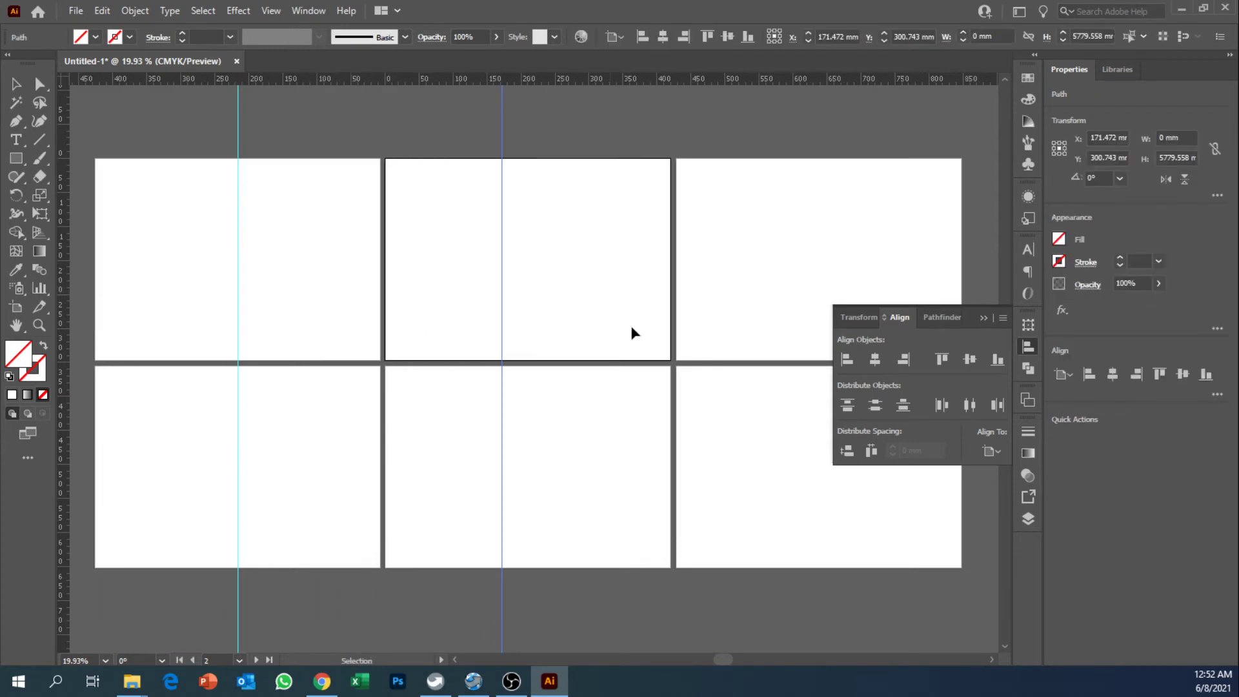
{"action": "left_click", "coordinate": [874, 360]}
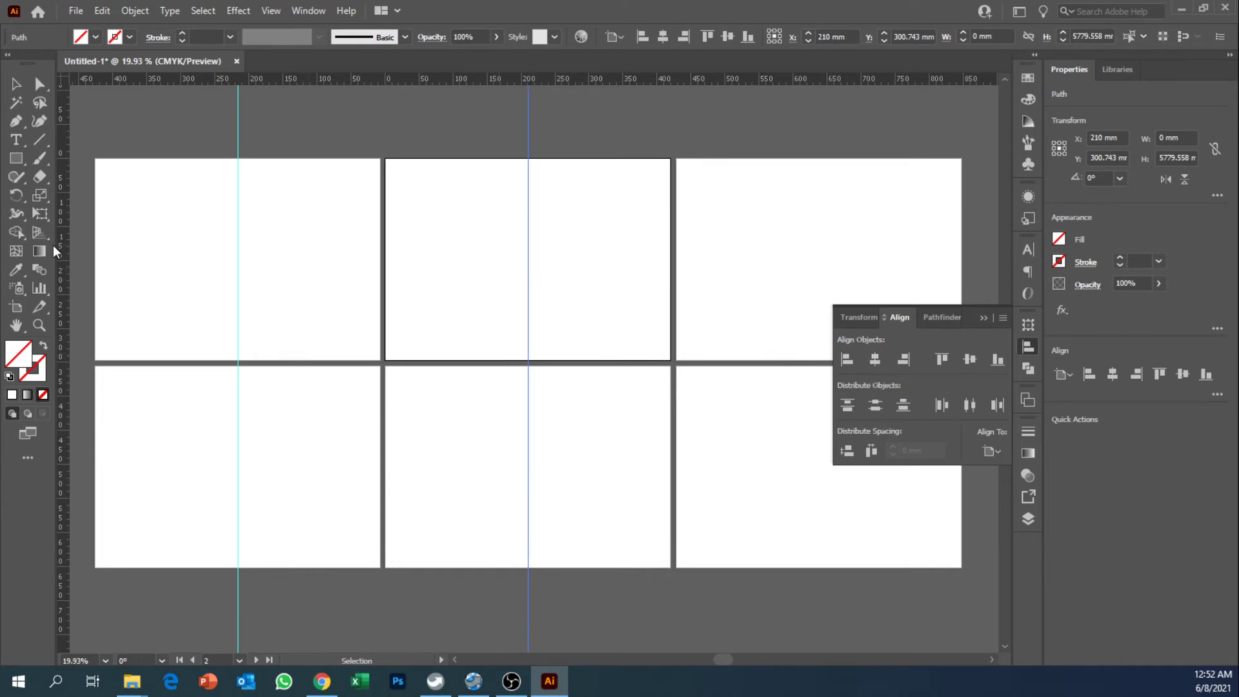
{"action": "left_click_drag", "start_coordinate": [57, 245], "coordinate": [824, 256]}
{"action": "left_click", "coordinate": [874, 360]}
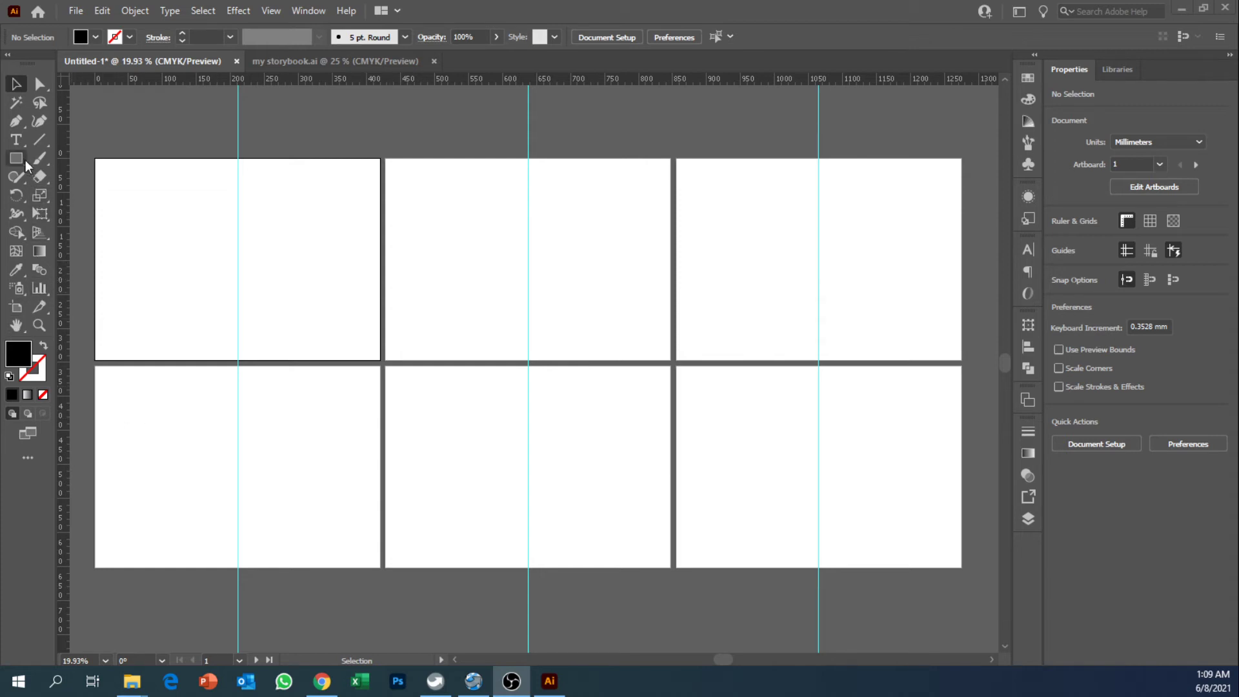
Step: Switch to the Type tool to start adding text labels
{"action": "left_click", "coordinate": [16, 139]}
Step: Place a 'cover' text label on the first artboard's right half
{"action": "left_click", "coordinate": [279, 247]}
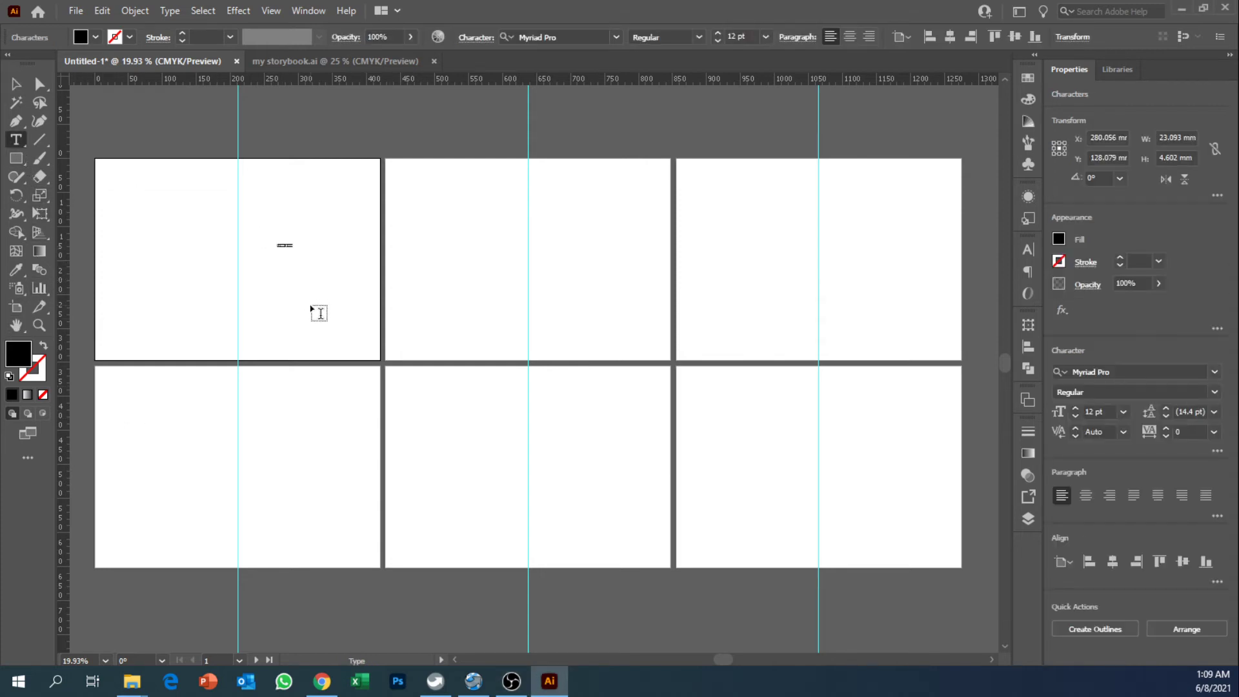
{"action": "key", "text": "BackSpace"}
{"action": "type", "text": "cover"}
{"action": "left_click", "coordinate": [348, 301], "text": "ctrl"}
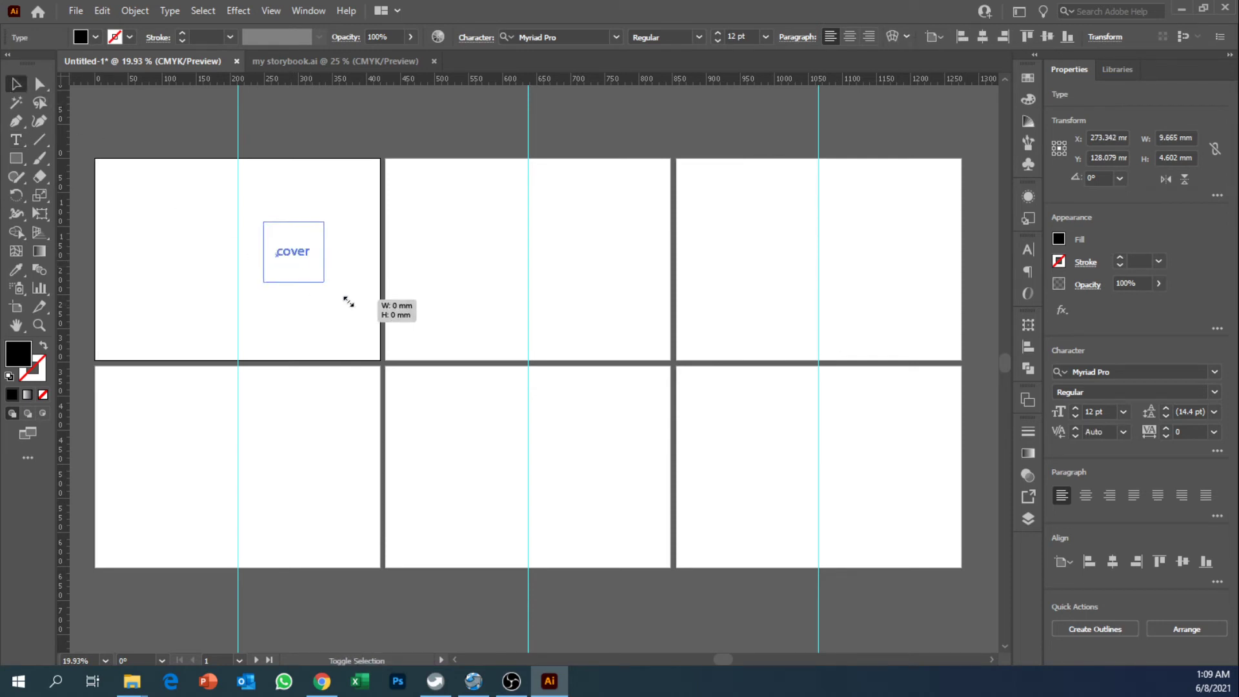
{"action": "left_click", "coordinate": [384, 326]}
Step: Duplicate it into the first artboard's left half as 'back cover', centred there
{"action": "left_click_drag", "start_coordinate": [311, 266], "coordinate": [168, 264]}
{"action": "double_click", "coordinate": [167, 258]}
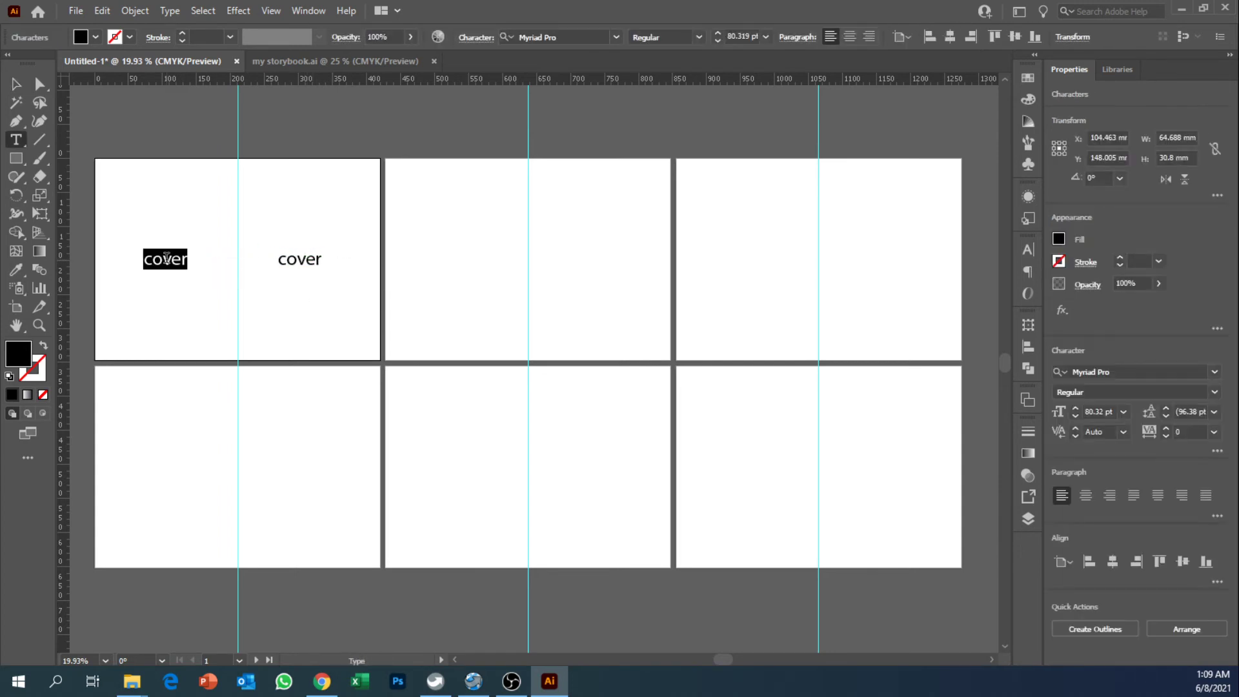
{"action": "type", "text": "back cover"}
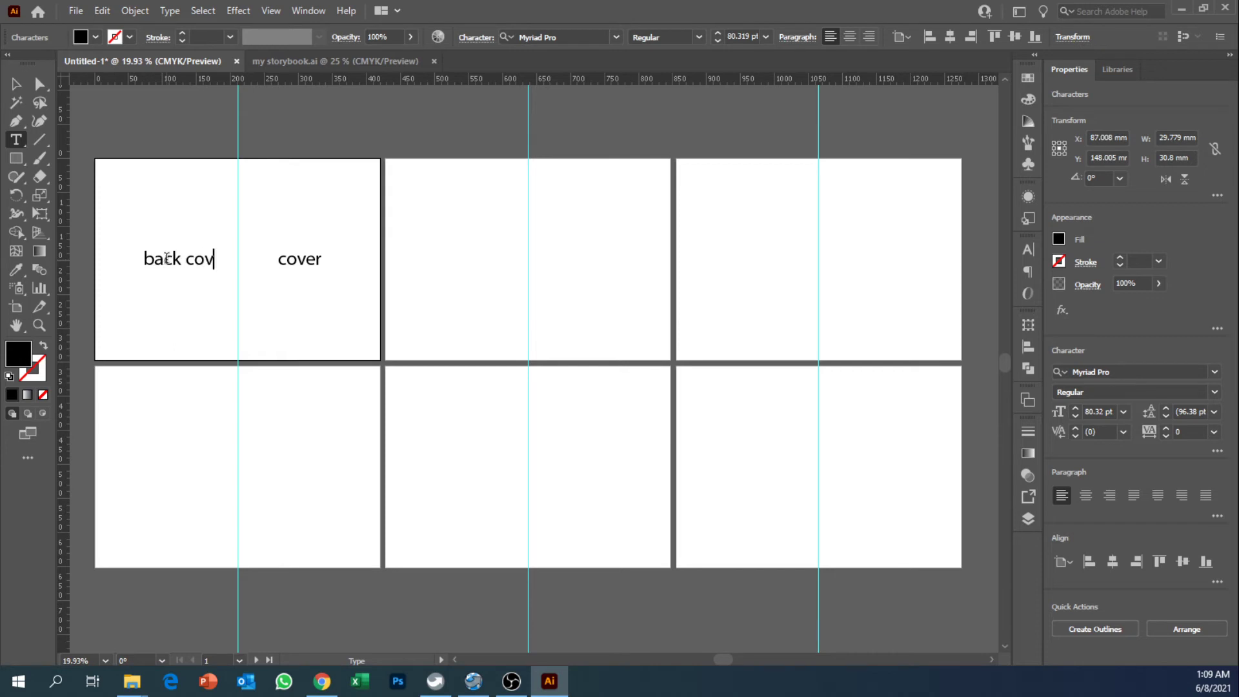
{"action": "left_click", "coordinate": [16, 84]}
{"action": "left_click", "coordinate": [187, 213]}
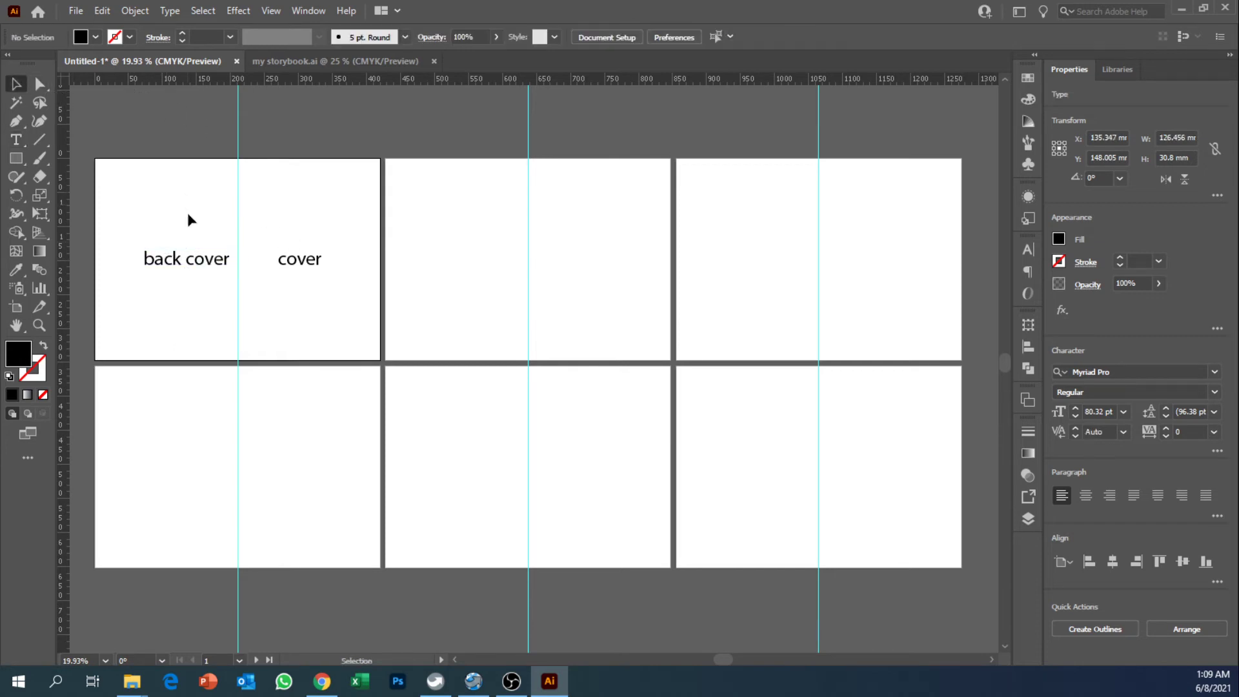
{"action": "left_click_drag", "start_coordinate": [192, 261], "coordinate": [169, 259]}
{"action": "left_click", "coordinate": [344, 248]}
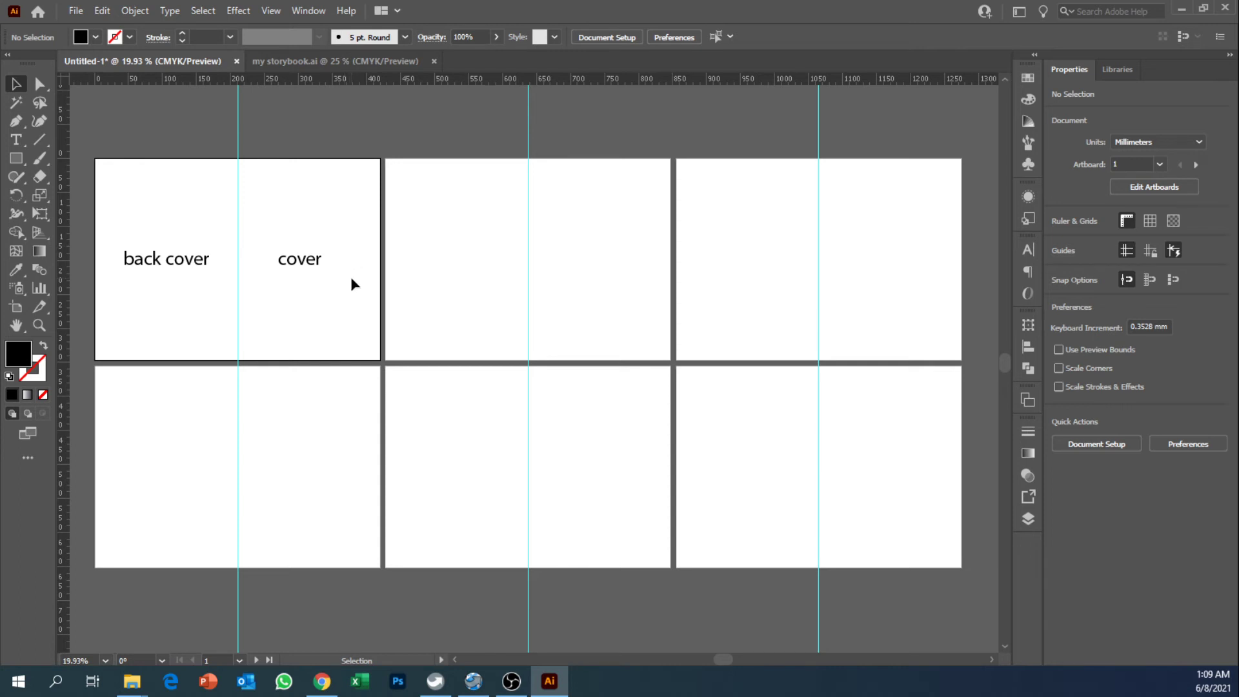
Step: Copy the label onto the second artboard's left half and rename it 'page 1'
{"action": "left_click_drag", "start_coordinate": [313, 261], "coordinate": [463, 285]}
{"action": "double_click", "coordinate": [453, 269]}
{"action": "double_click", "coordinate": [455, 270]}
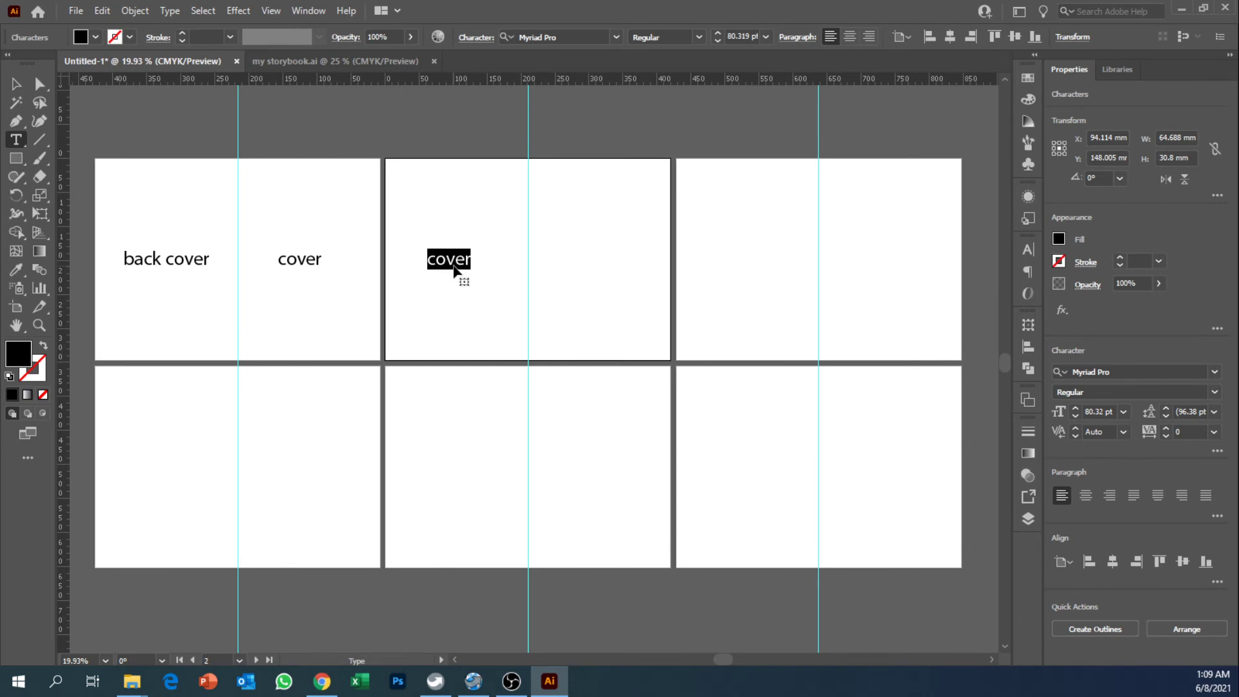
{"action": "type", "text": "page 1"}
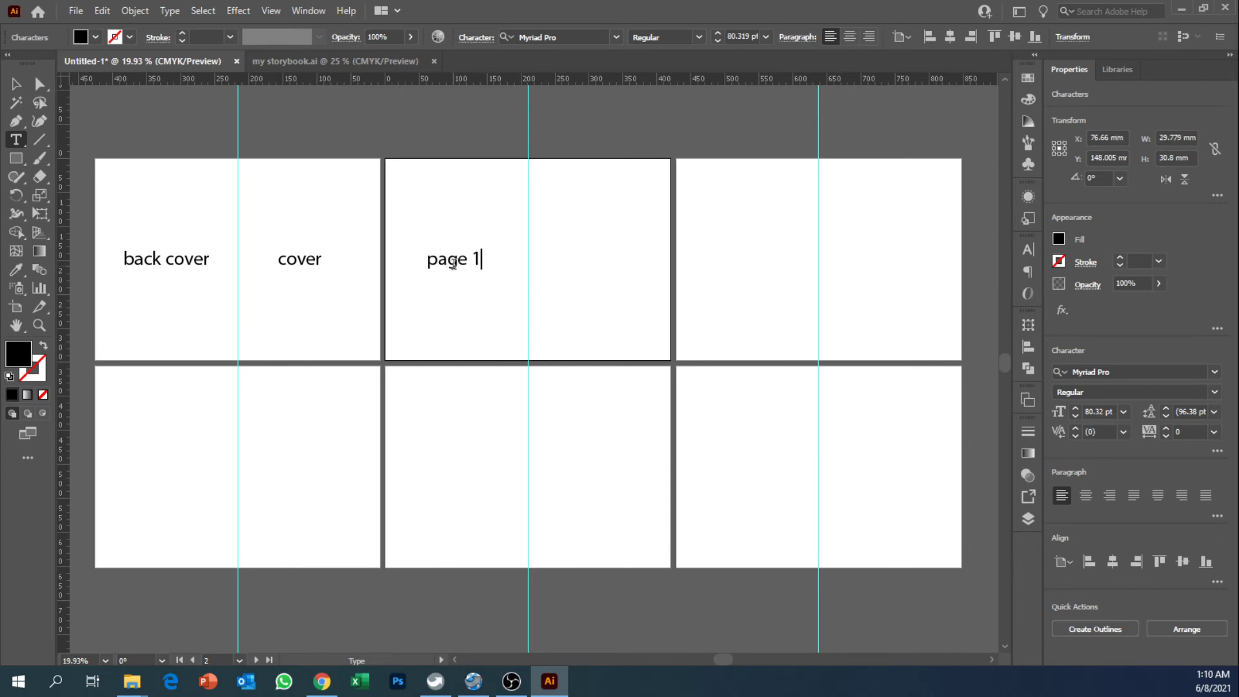
{"action": "left_click", "coordinate": [16, 84]}
{"action": "left_click", "coordinate": [453, 320]}
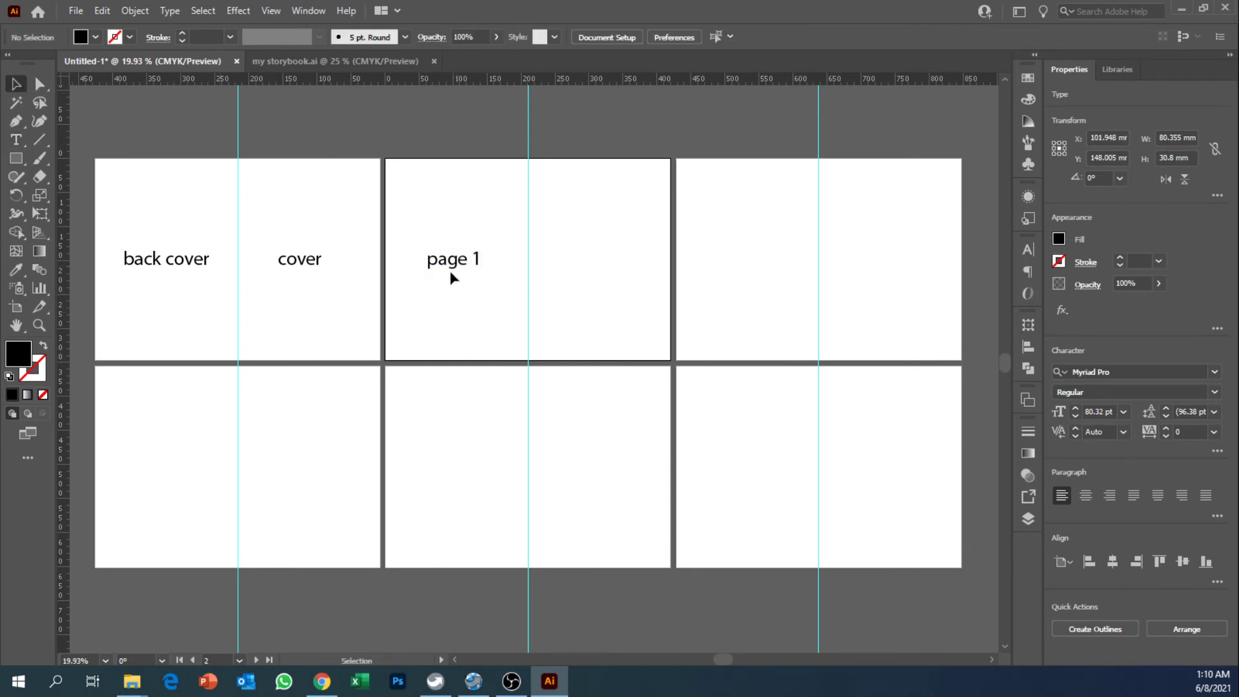
Step: Copy it to the second artboard's right half as 'page 10', then drop a copy on the third artboard
{"action": "left_click_drag", "start_coordinate": [450, 278], "coordinate": [598, 270], "text": "alt"}
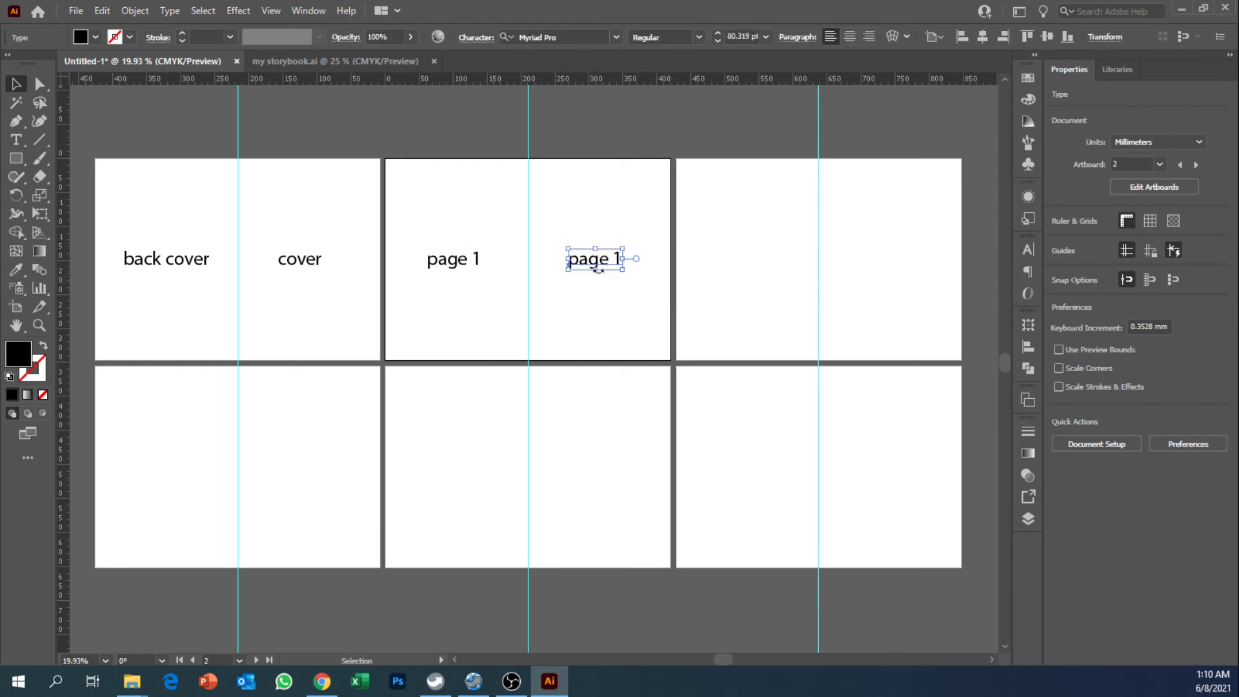
{"action": "double_click", "coordinate": [610, 264]}
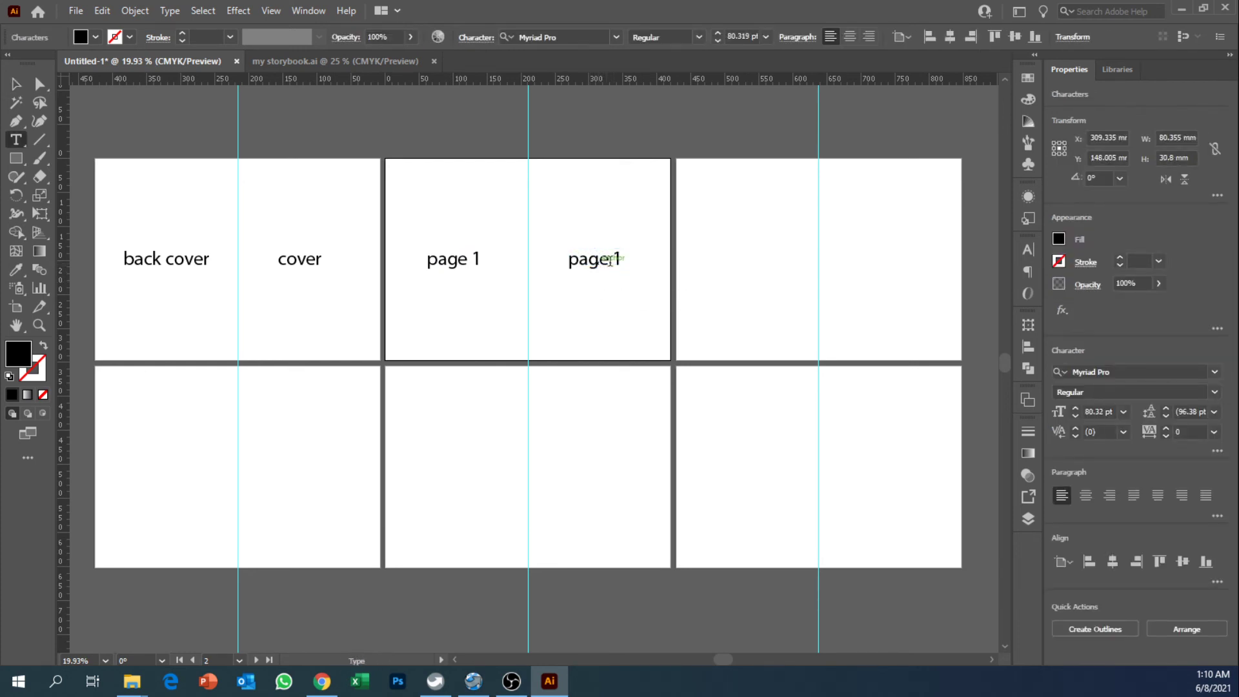
{"action": "type", "text": "0"}
{"action": "left_click", "coordinate": [18, 81]}
{"action": "left_click", "coordinate": [609, 152]}
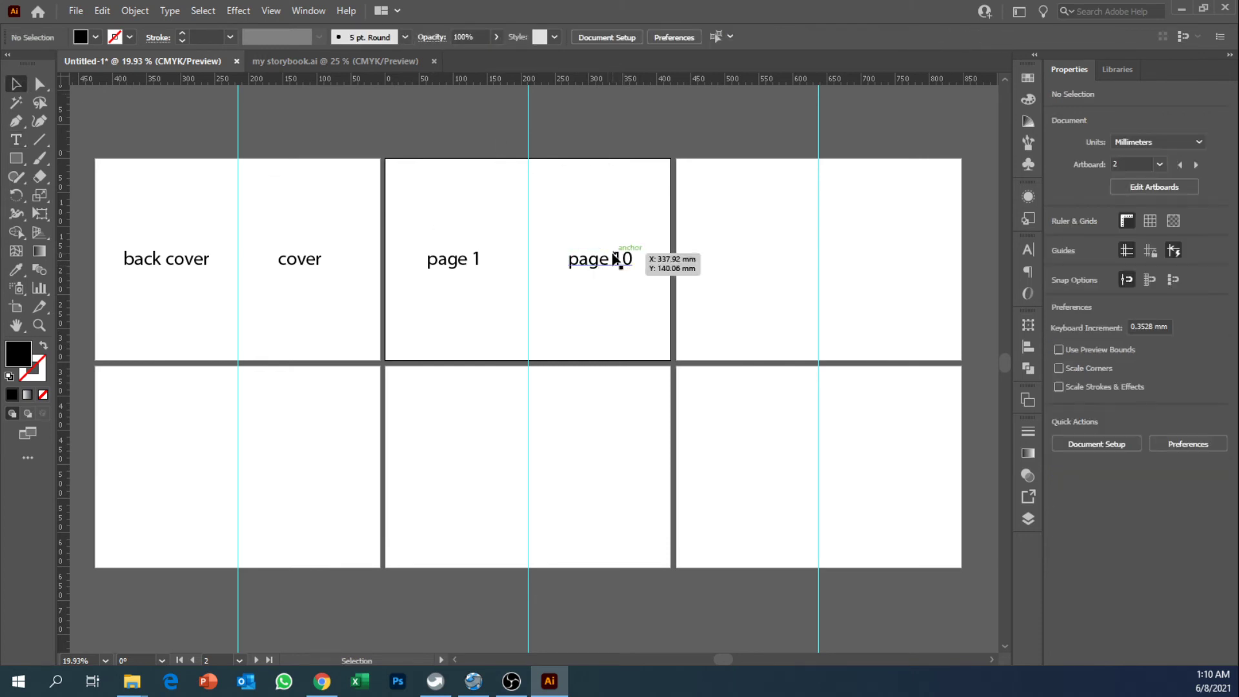
{"action": "left_click_drag", "start_coordinate": [616, 261], "coordinate": [615, 260]}
{"action": "left_click", "coordinate": [649, 303]}
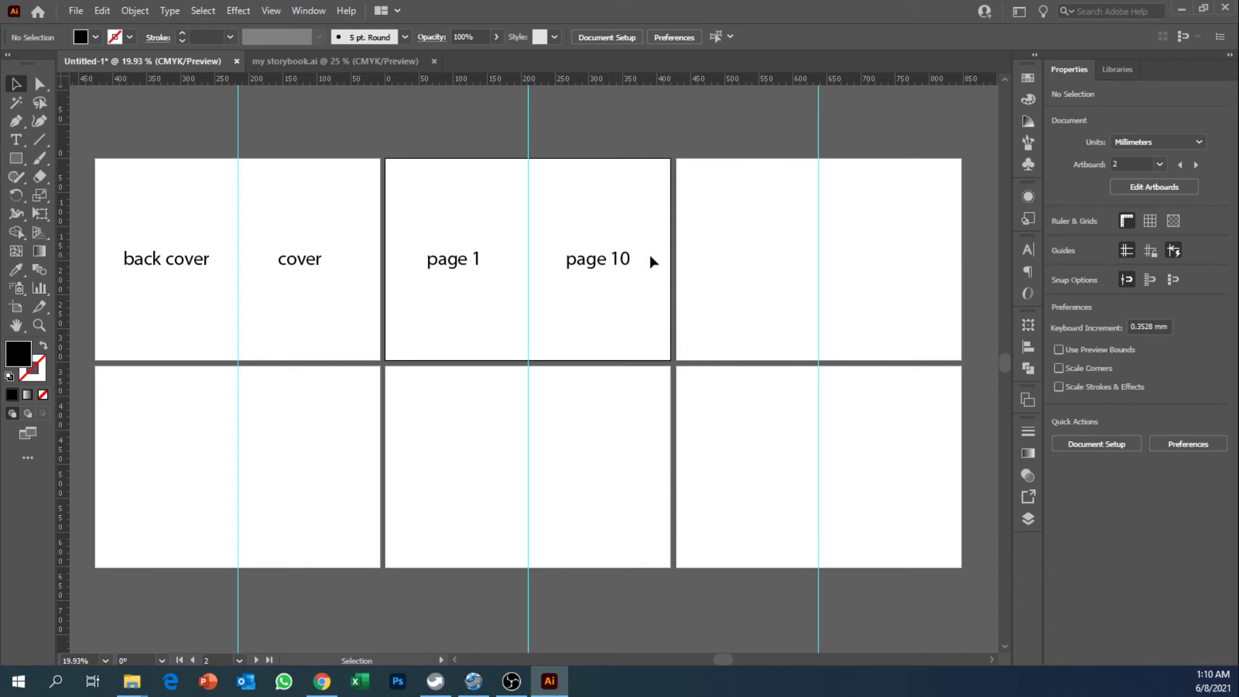
{"action": "left_click_drag", "start_coordinate": [604, 258], "coordinate": [759, 271]}
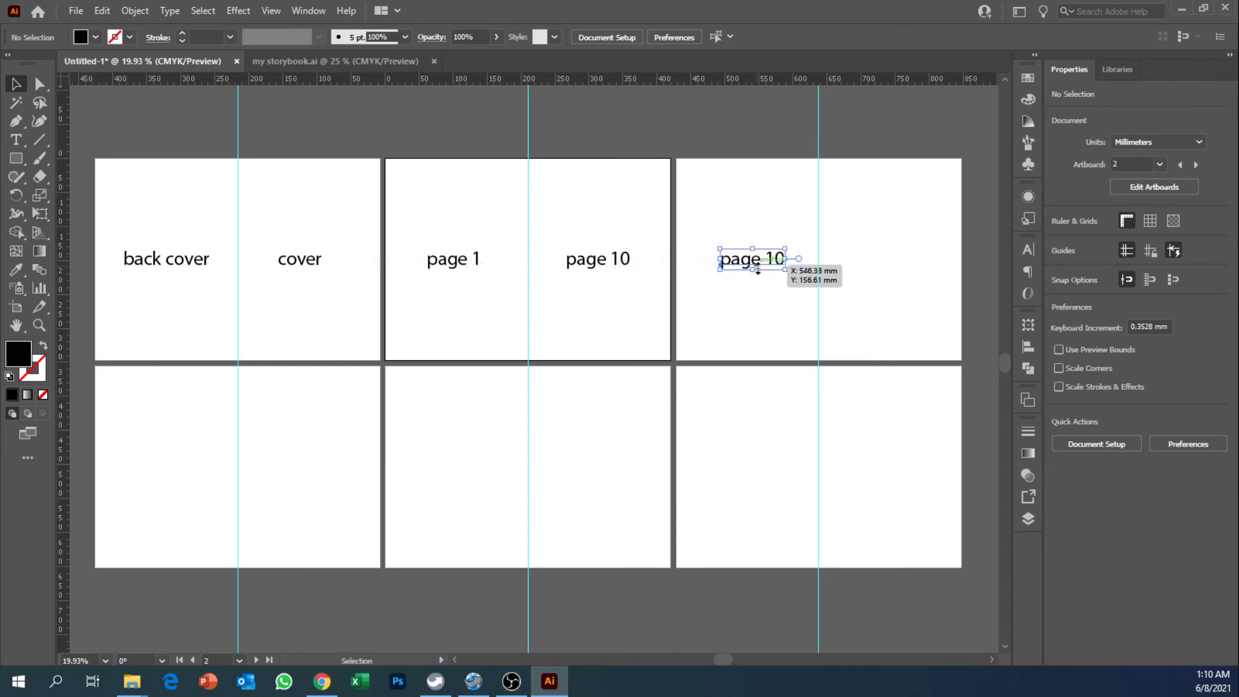
Step: Label the third artboard's left half 'page 9' and right half 'page 2'
{"action": "double_click", "coordinate": [772, 262]}
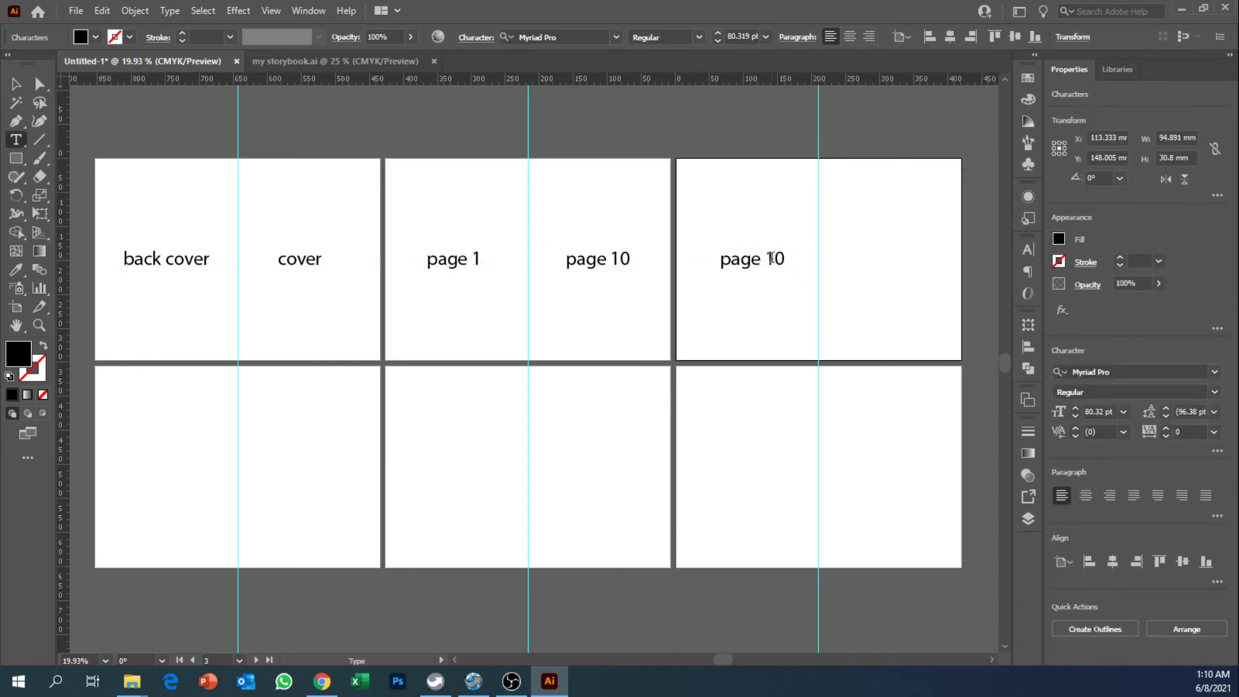
{"action": "left_click_drag", "start_coordinate": [773, 261], "coordinate": [786, 261]}
{"action": "key", "text": "BackSpace"}
{"action": "key", "text": "BackSpace"}
{"action": "type", "text": "9"}
{"action": "key", "text": "Escape"}
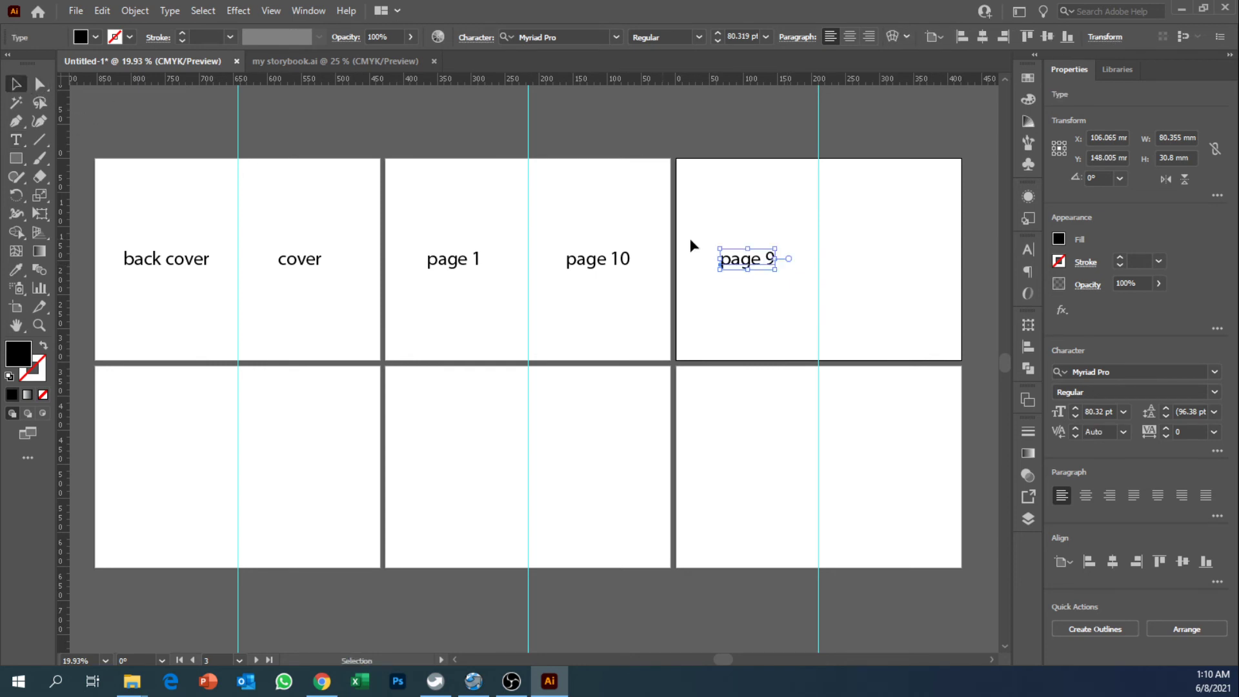
{"action": "left_click", "coordinate": [691, 244]}
{"action": "left_click_drag", "start_coordinate": [737, 258], "coordinate": [920, 263]}
{"action": "double_click", "coordinate": [888, 266]}
{"action": "type", "text": "2"}
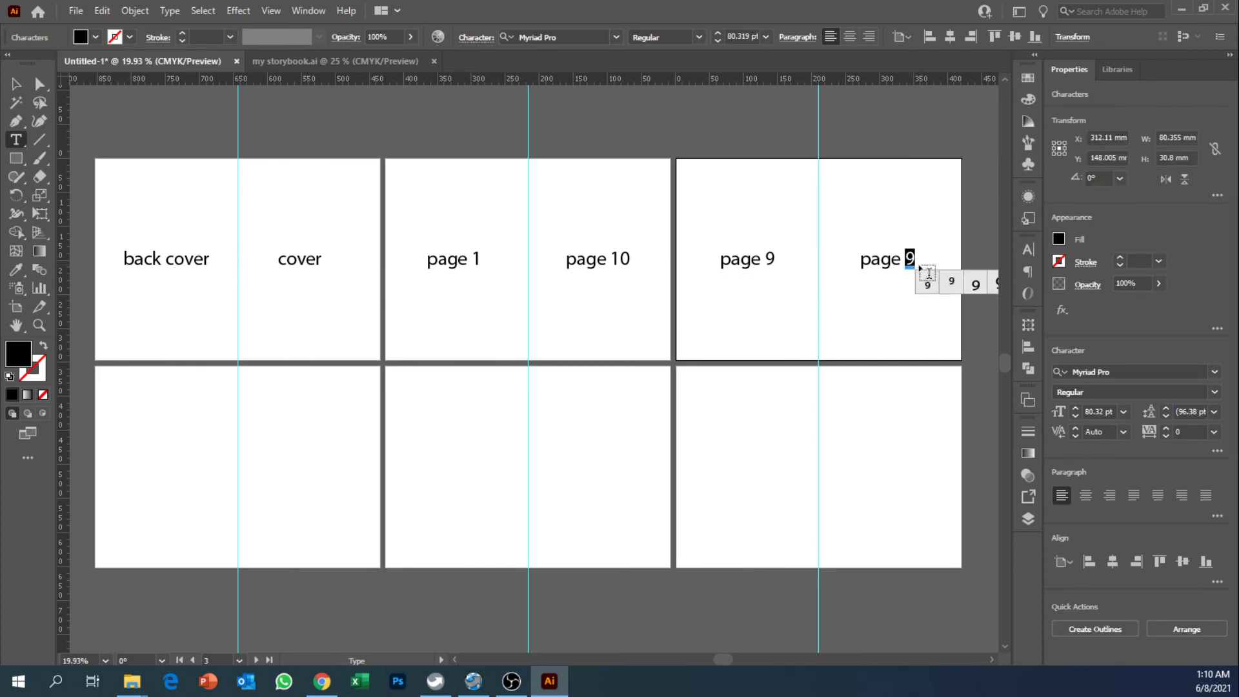
{"action": "key", "text": "Escape"}
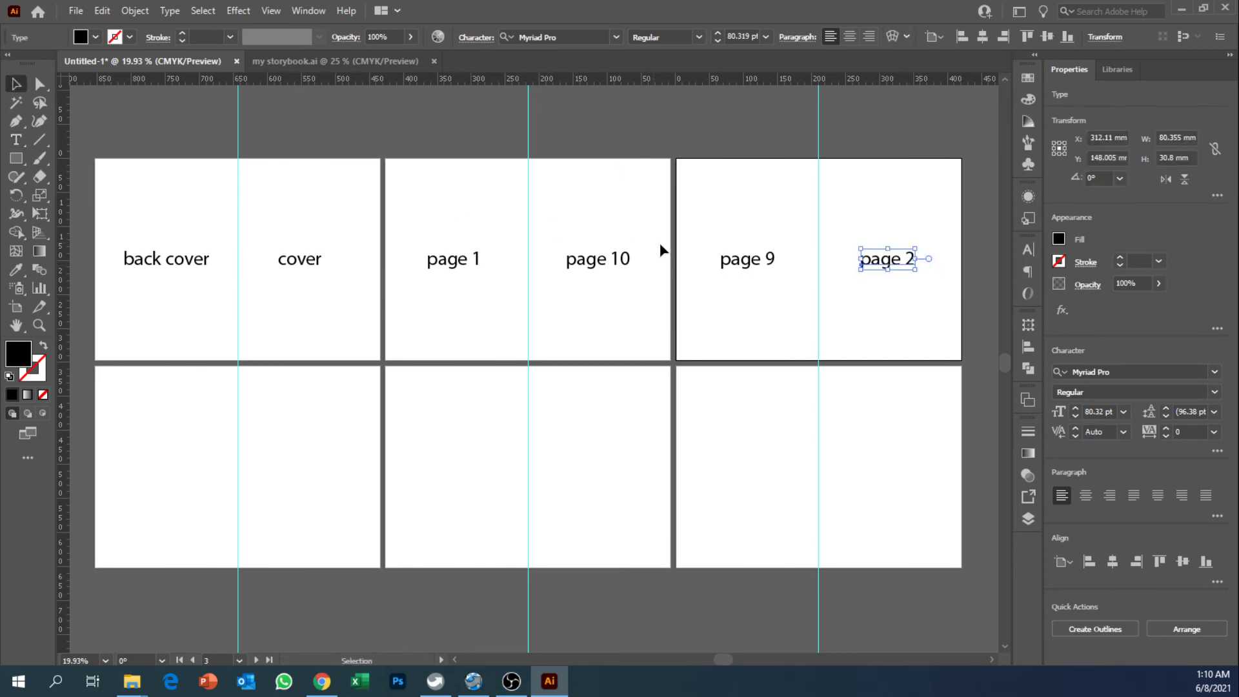
Step: Paste a label copy onto the lower-left artboard's left half and change it to 'page 3'
{"action": "key", "text": "ctrl+c"}
{"action": "key", "text": "ctrl+v"}
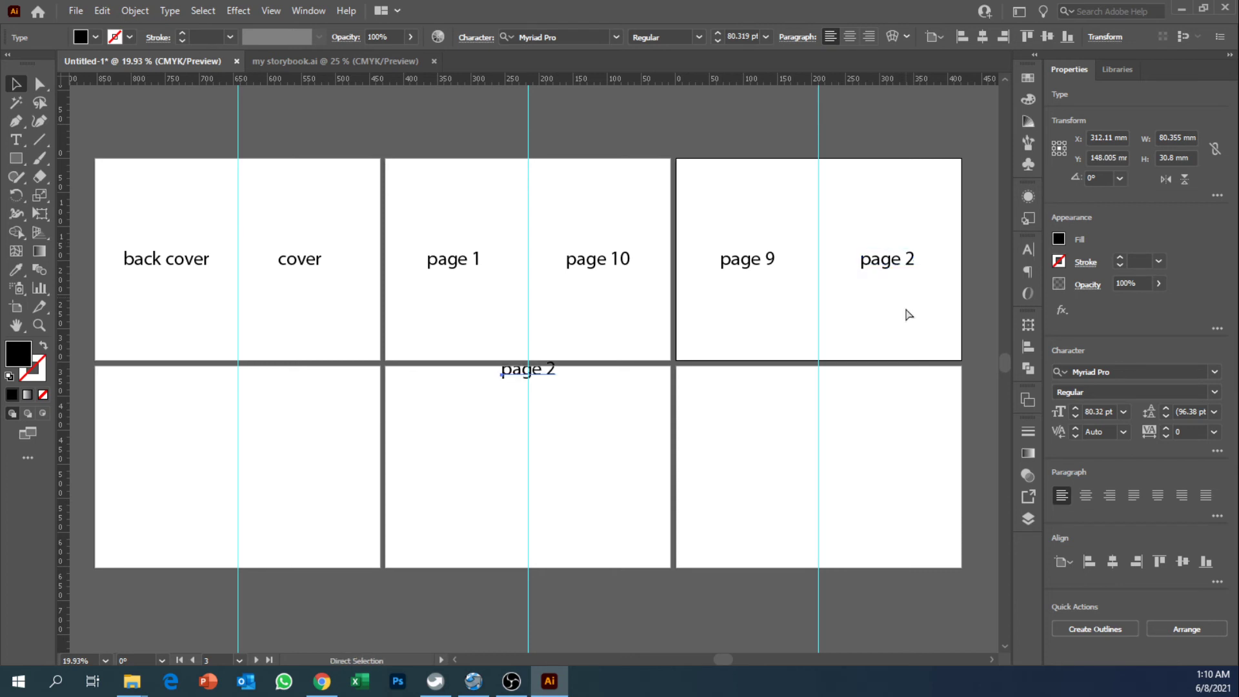
{"action": "left_click_drag", "start_coordinate": [526, 371], "coordinate": [173, 464]}
{"action": "double_click", "coordinate": [185, 458]}
{"action": "double_click", "coordinate": [185, 458]}
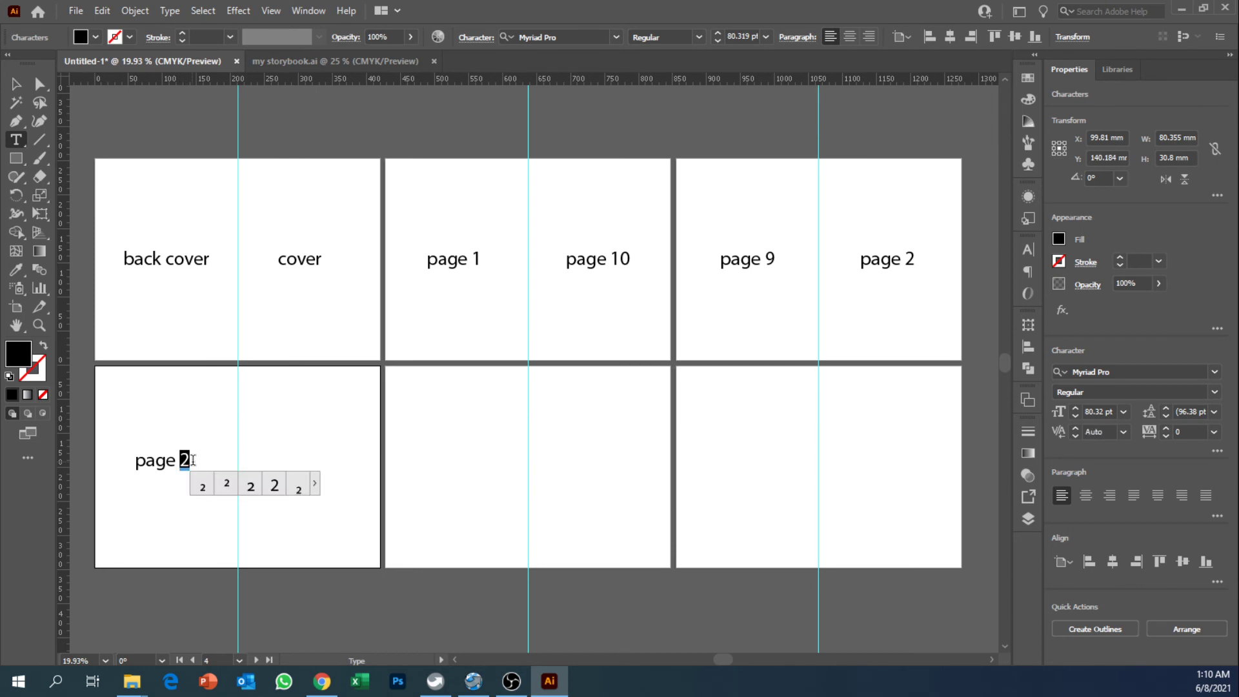
{"action": "type", "text": "3"}
{"action": "left_click", "coordinate": [16, 84]}
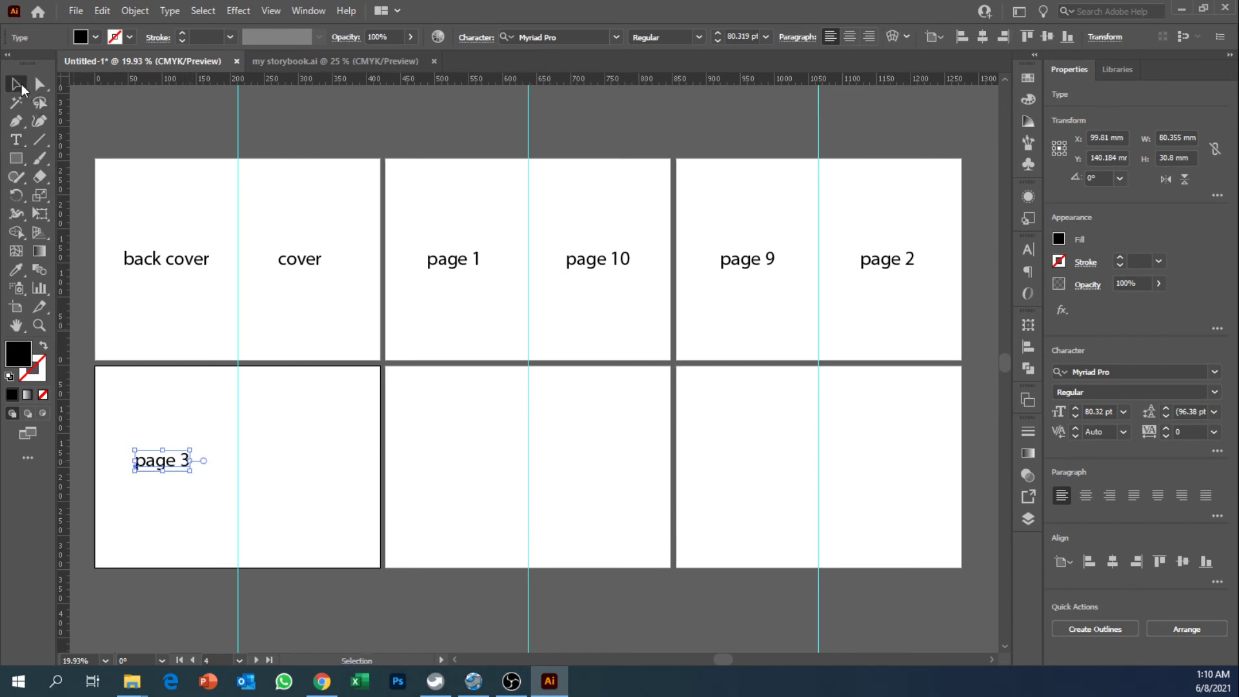
{"action": "left_click", "coordinate": [191, 425]}
Step: Copy it to the lower-left artboard's right half as 'page 8'
{"action": "left_click_drag", "start_coordinate": [191, 460], "coordinate": [317, 467]}
{"action": "double_click", "coordinate": [323, 460]}
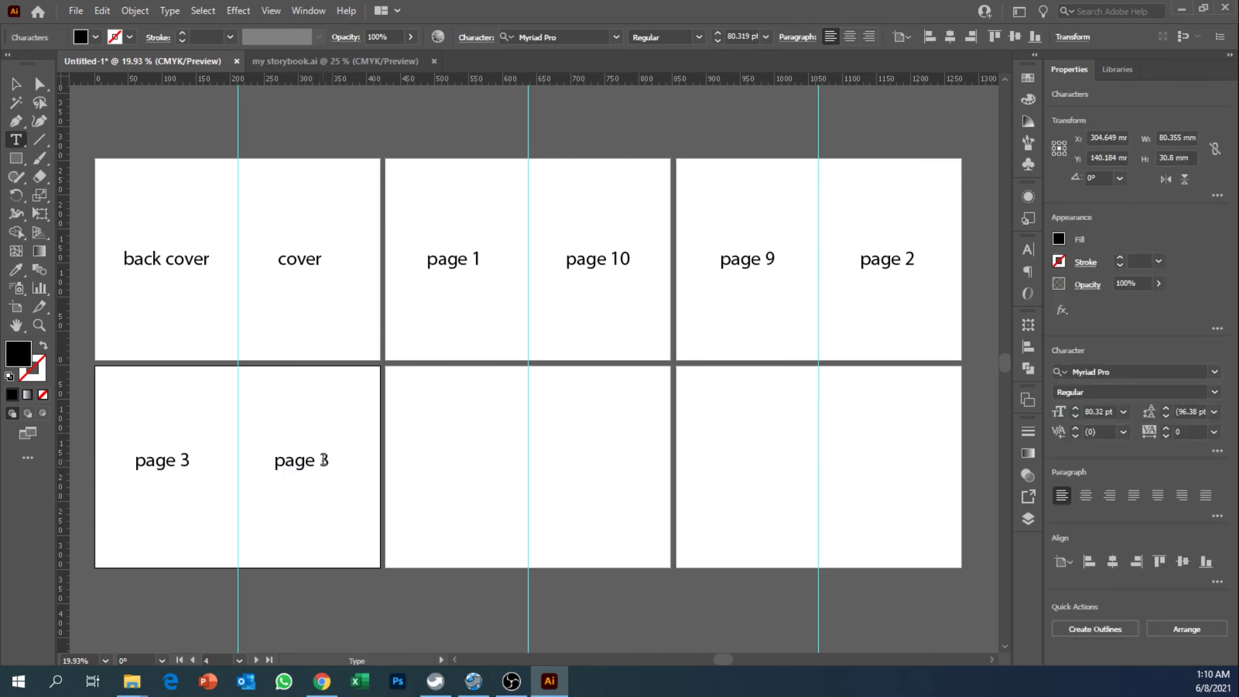
{"action": "double_click", "coordinate": [324, 459]}
{"action": "type", "text": "8"}
{"action": "key", "text": "Escape"}
{"action": "left_click", "coordinate": [472, 429]}
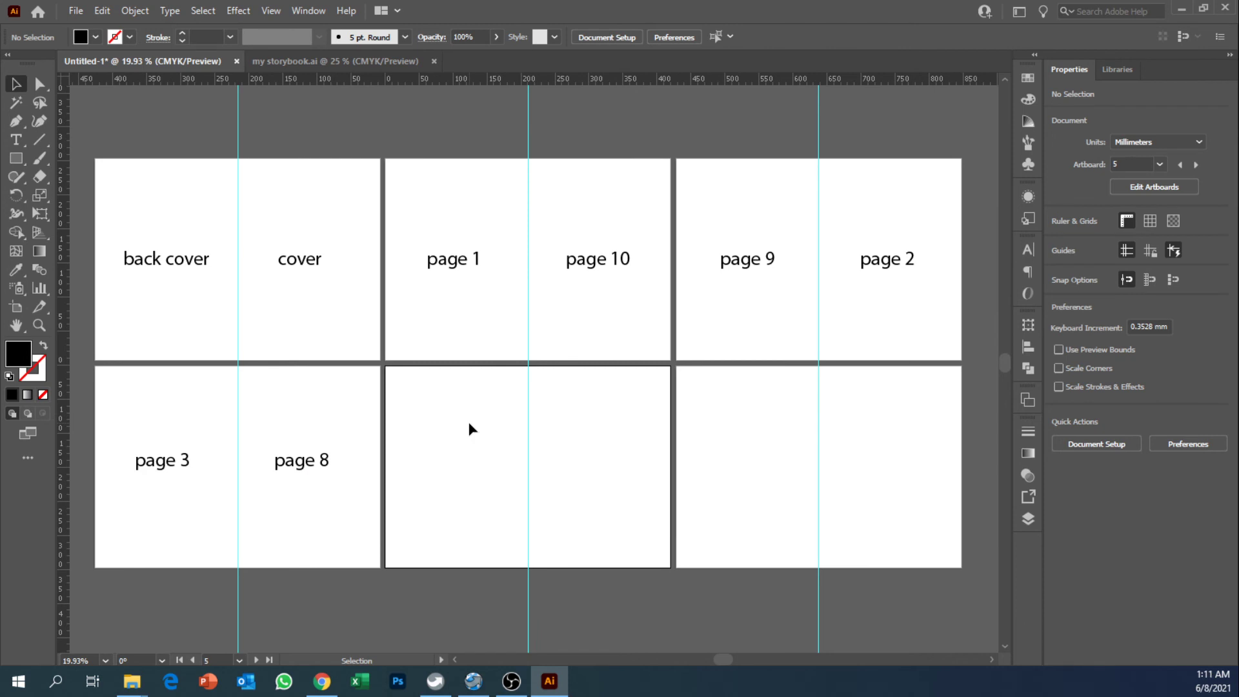
Step: Label the lower-middle artboard's halves 'page 7' and 'page 4'
{"action": "left_click_drag", "start_coordinate": [321, 462], "coordinate": [485, 459]}
{"action": "double_click", "coordinate": [465, 462]}
{"action": "type", "text": "7"}
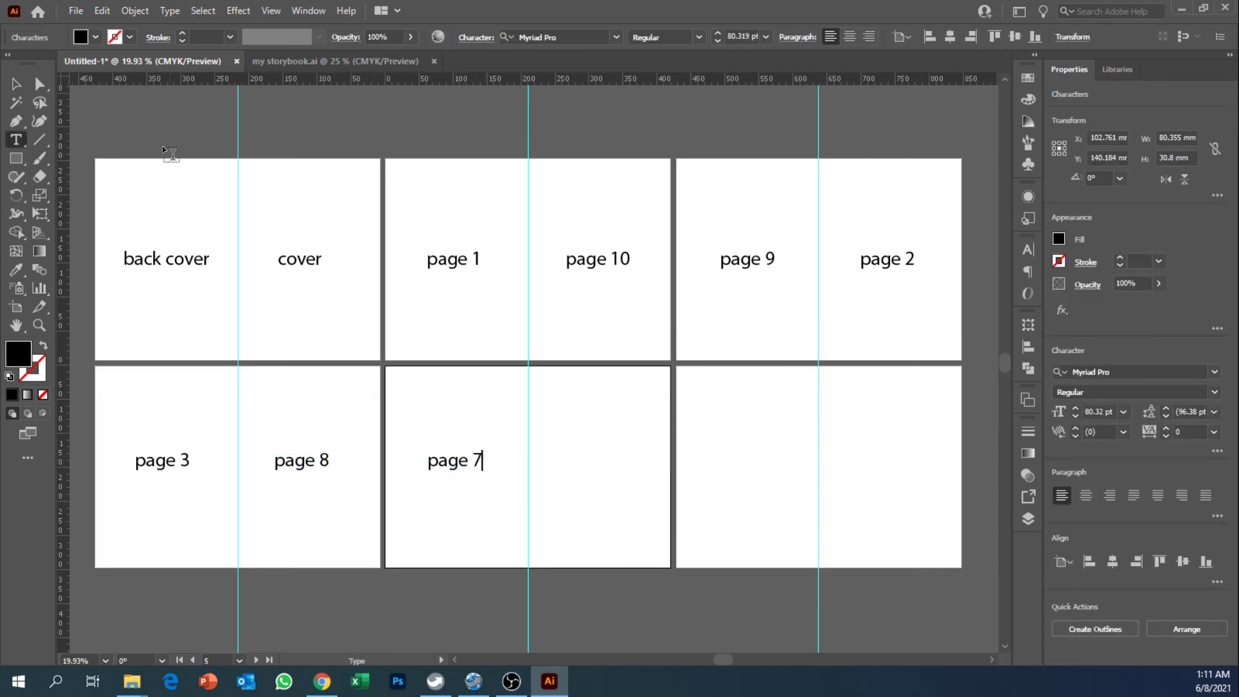
{"action": "key", "text": "Escape"}
{"action": "left_click_drag", "start_coordinate": [492, 466], "coordinate": [622, 460]}
{"action": "double_click", "coordinate": [609, 461]}
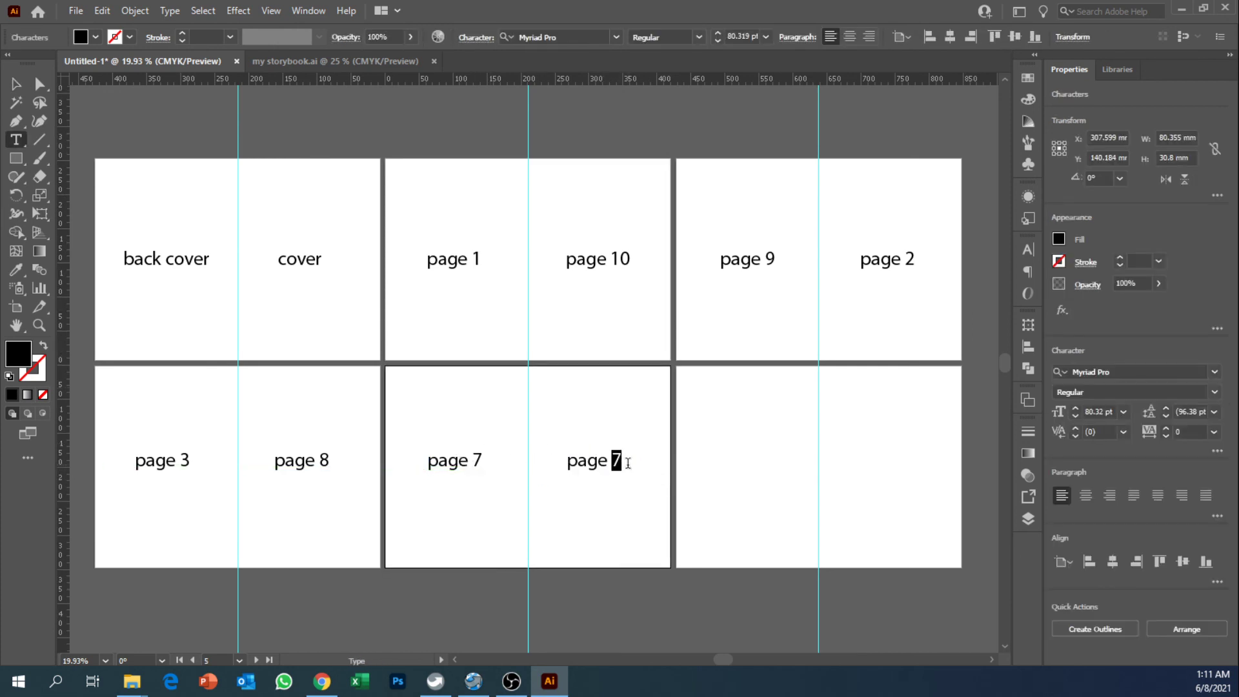
{"action": "type", "text": "4"}
{"action": "left_click", "coordinate": [23, 85]}
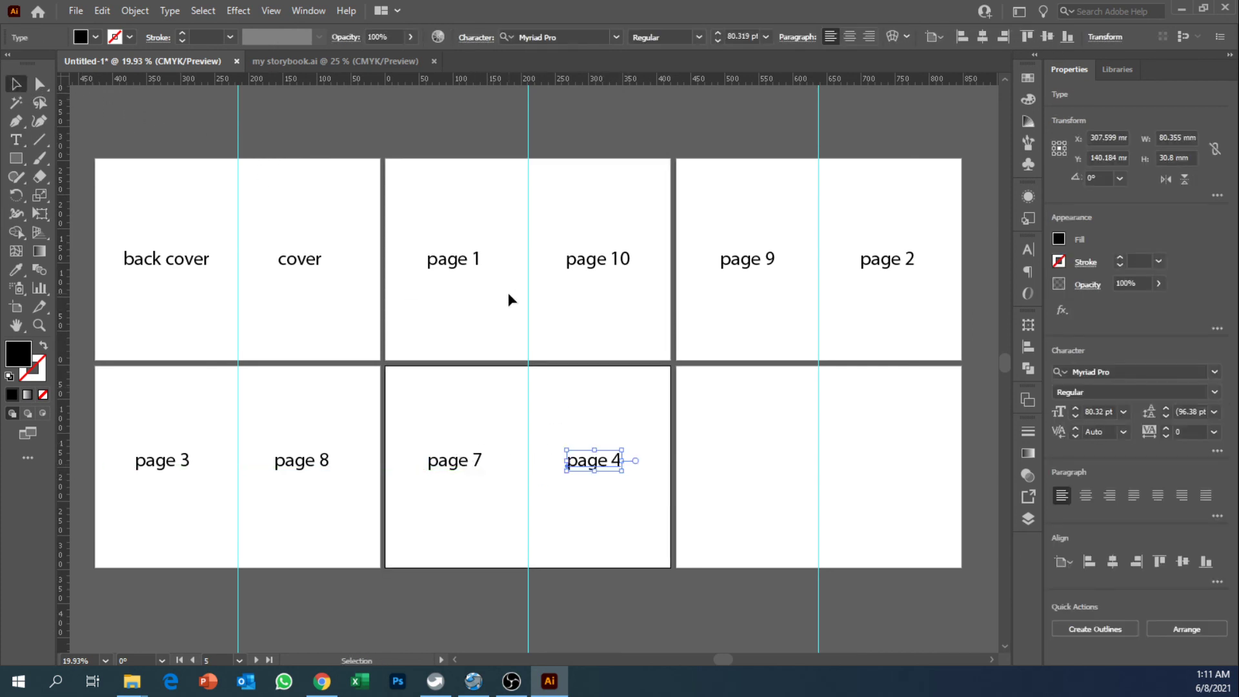
{"action": "left_click", "coordinate": [599, 350]}
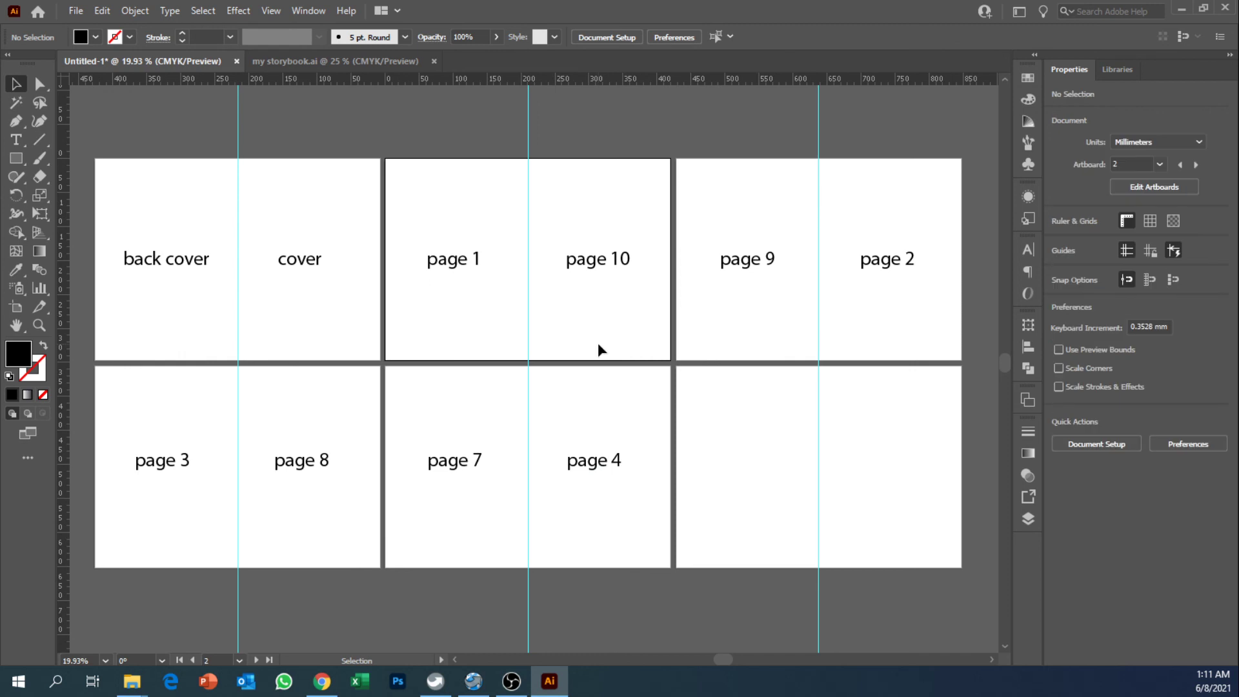
Step: Copy a label onto the last artboard's left half as 'page 5'
{"action": "left_click_drag", "start_coordinate": [605, 461], "coordinate": [763, 469]}
{"action": "double_click", "coordinate": [772, 460]}
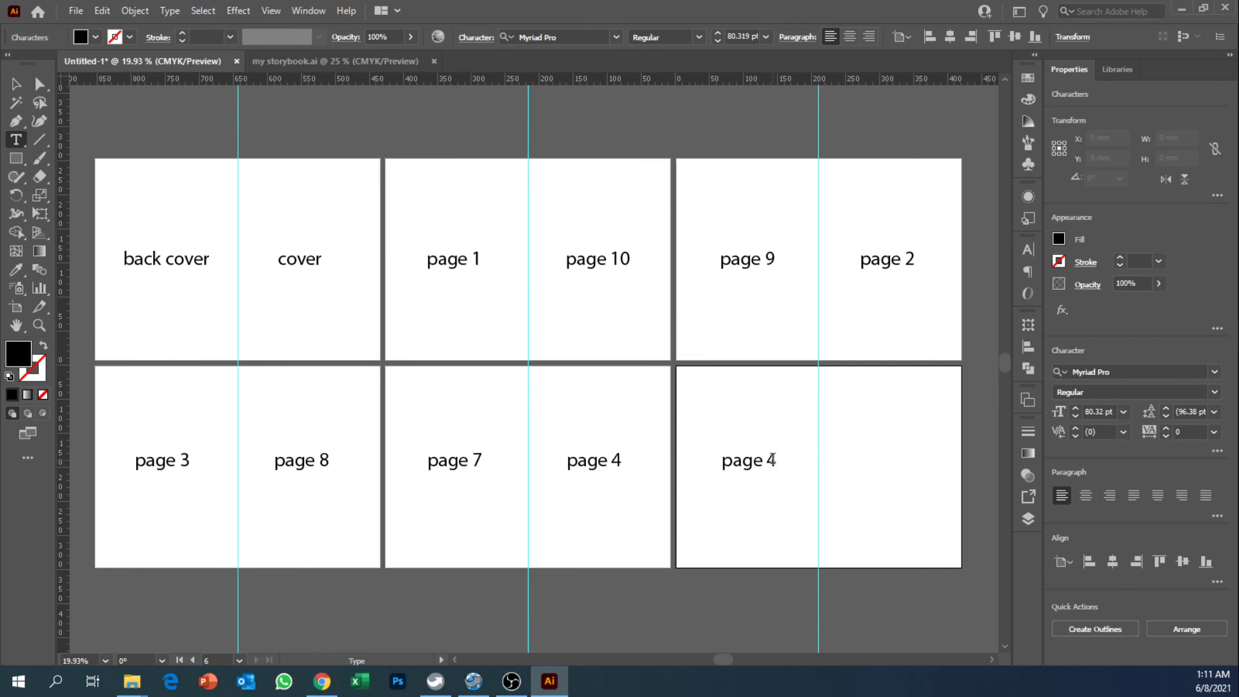
{"action": "double_click", "coordinate": [772, 459]}
{"action": "type", "text": "5"}
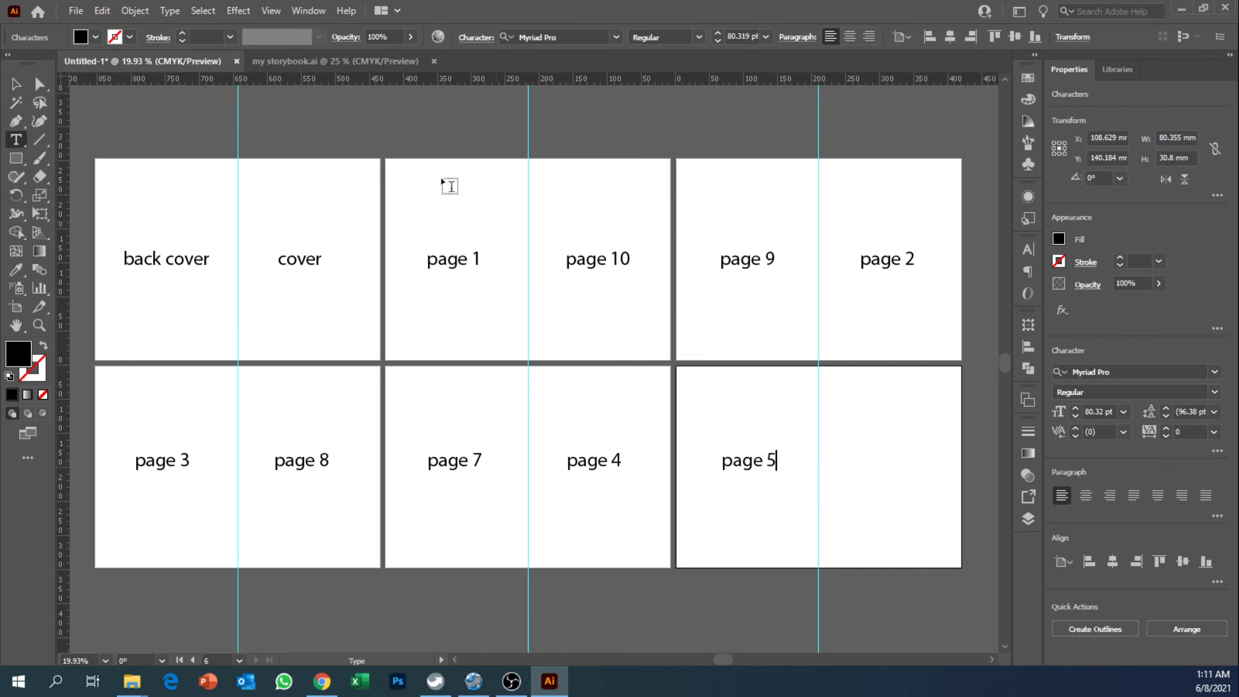
{"action": "key", "text": "Escape"}
{"action": "left_click", "coordinate": [694, 442]}
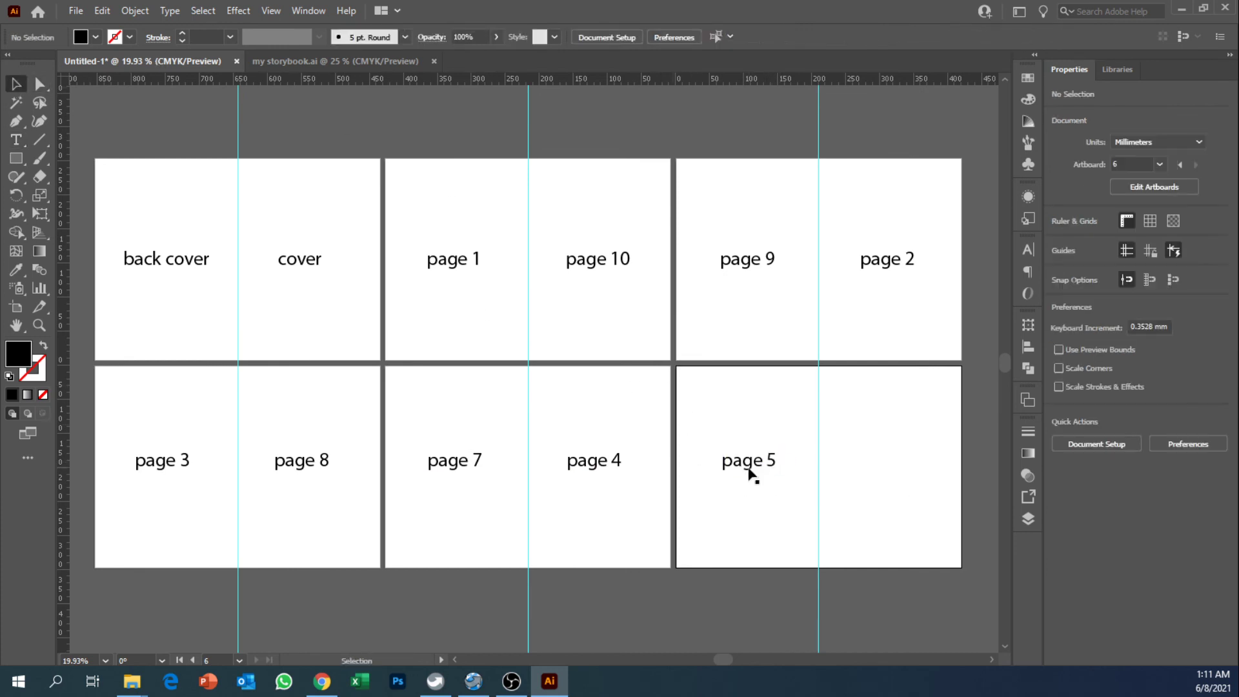
Step: Copy it to the last artboard's right half and change it to 'page 6'
{"action": "left_click_drag", "start_coordinate": [752, 476], "coordinate": [890, 466]}
{"action": "double_click", "coordinate": [891, 462]}
{"action": "triple_click", "coordinate": [911, 458]}
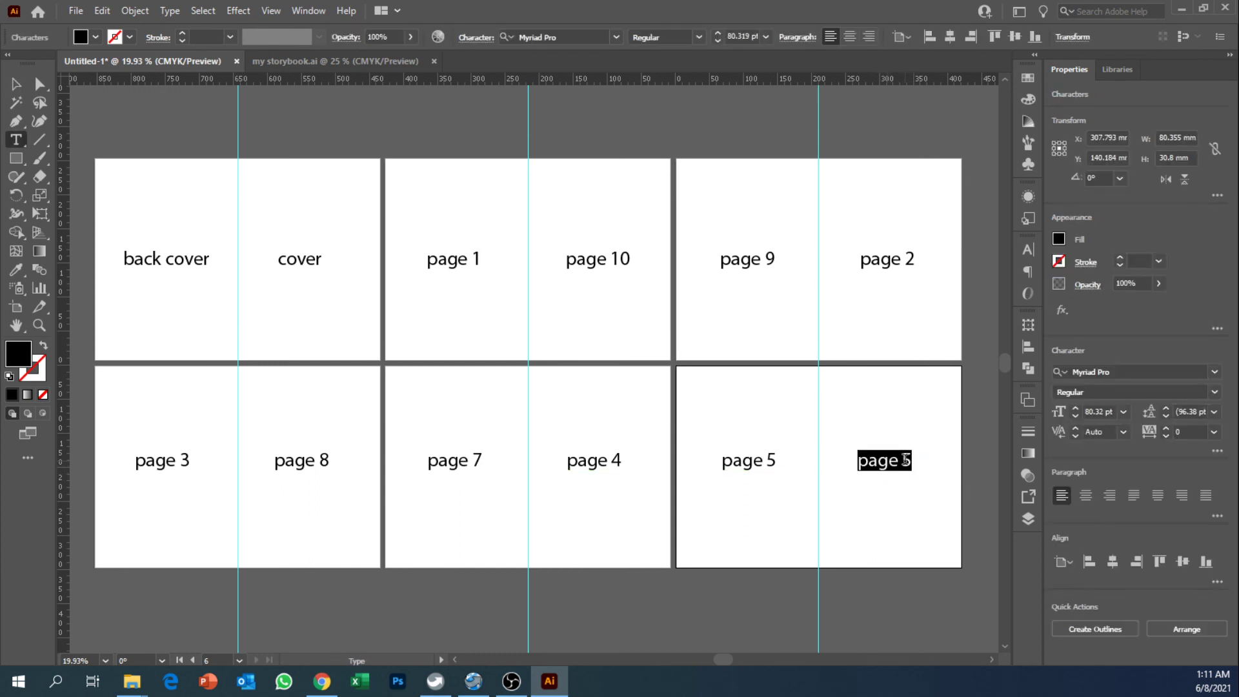
{"action": "left_click", "coordinate": [909, 460]}
{"action": "double_click", "coordinate": [909, 460]}
{"action": "type", "text": "6"}
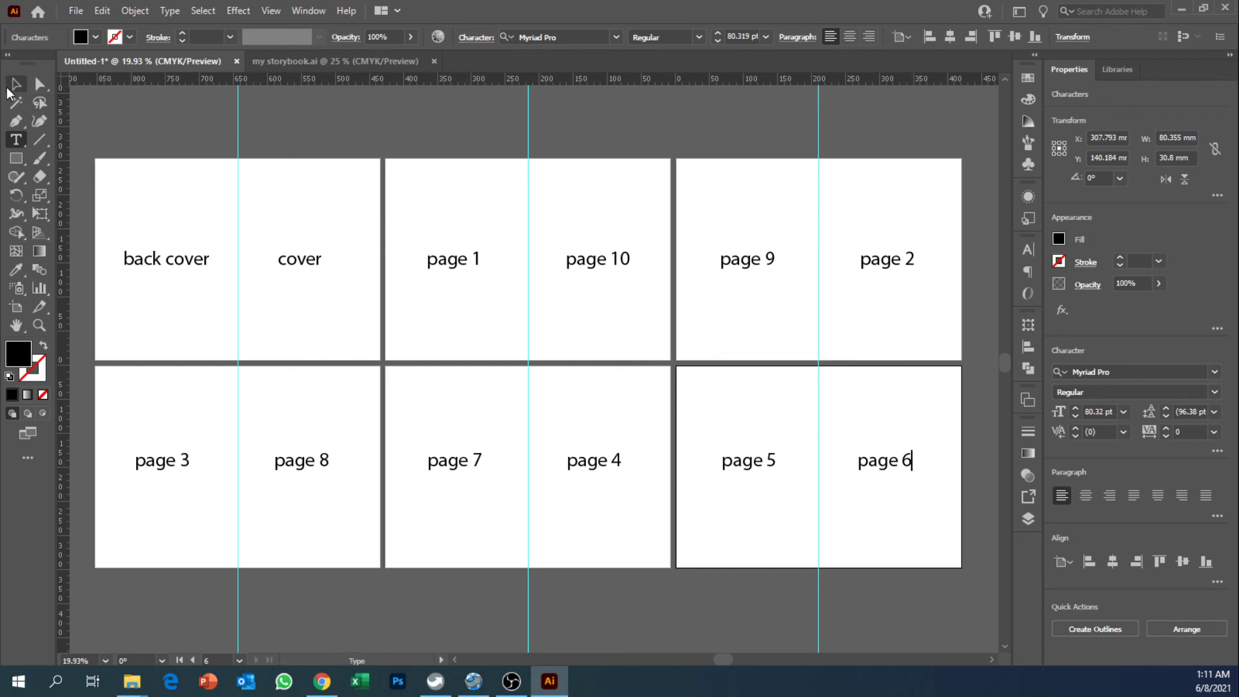
{"action": "key", "text": "Escape"}
Step: Paste a copy above page 6, retype it 'spread page', and shift it across the centre guide
{"action": "key", "text": "ctrl+v"}
{"action": "left_click_drag", "start_coordinate": [539, 373], "coordinate": [868, 416]}
{"action": "triple_click", "coordinate": [868, 417]}
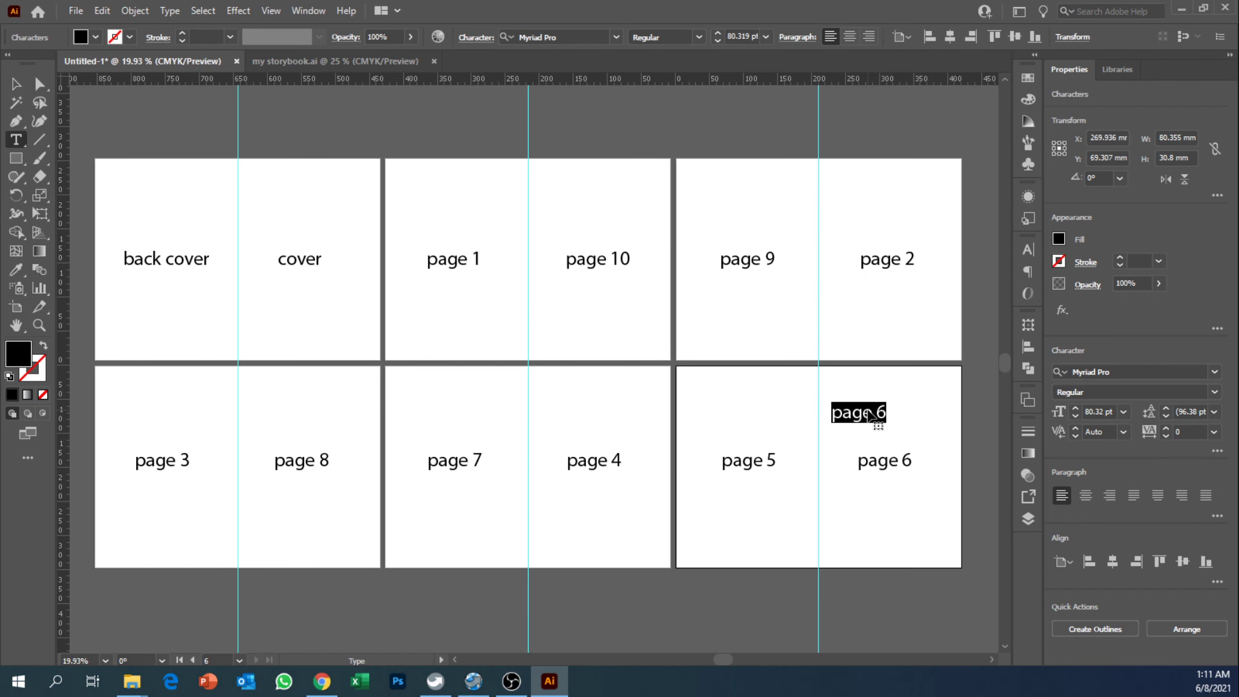
{"action": "type", "text": "spread page"}
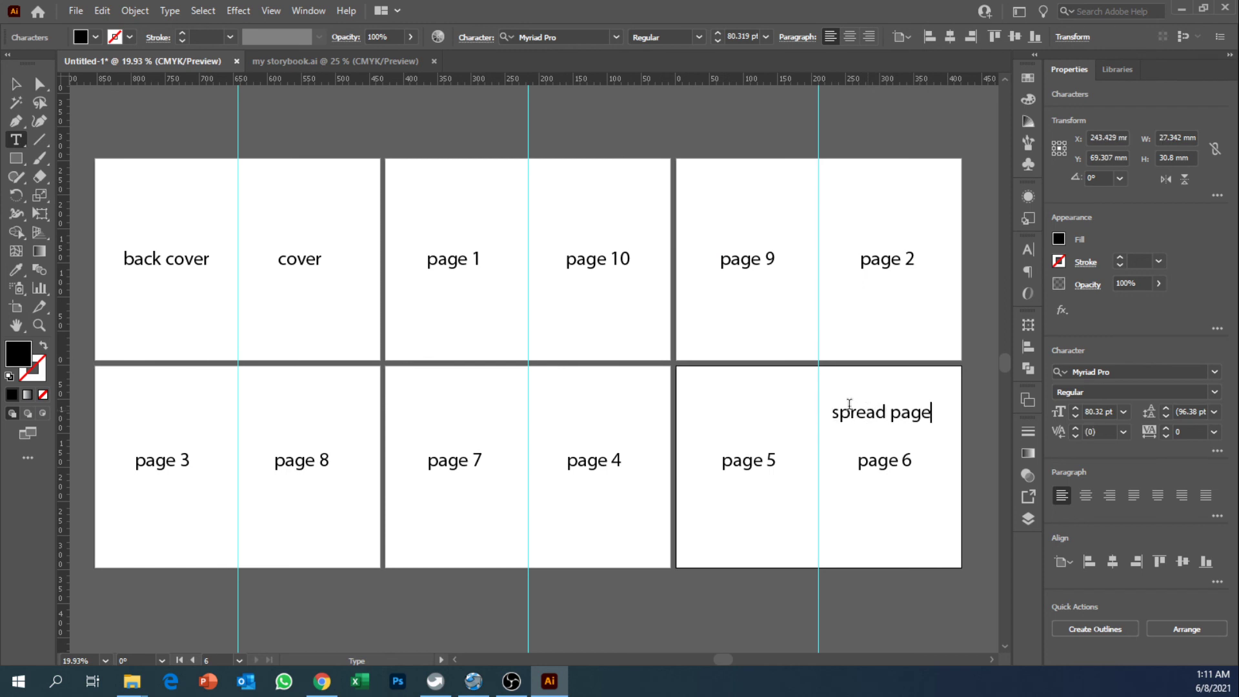
{"action": "key", "text": "Escape"}
{"action": "left_click", "coordinate": [915, 441]}
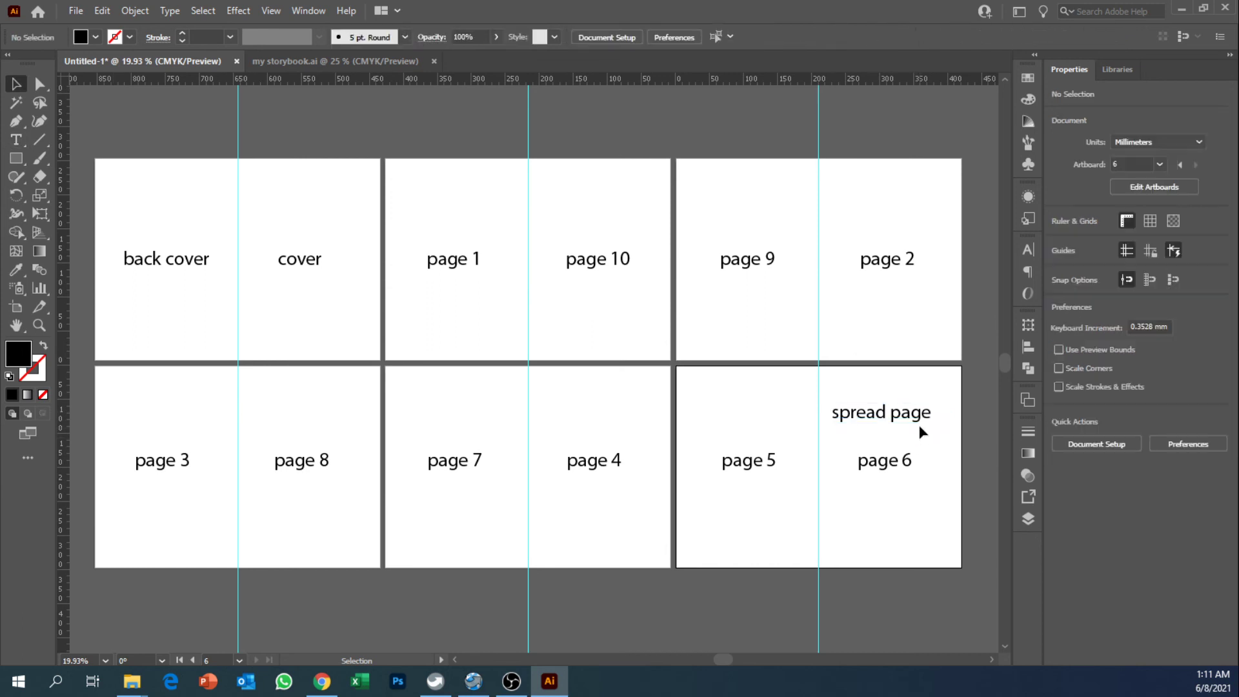
{"action": "left_click_drag", "start_coordinate": [918, 421], "coordinate": [855, 420]}
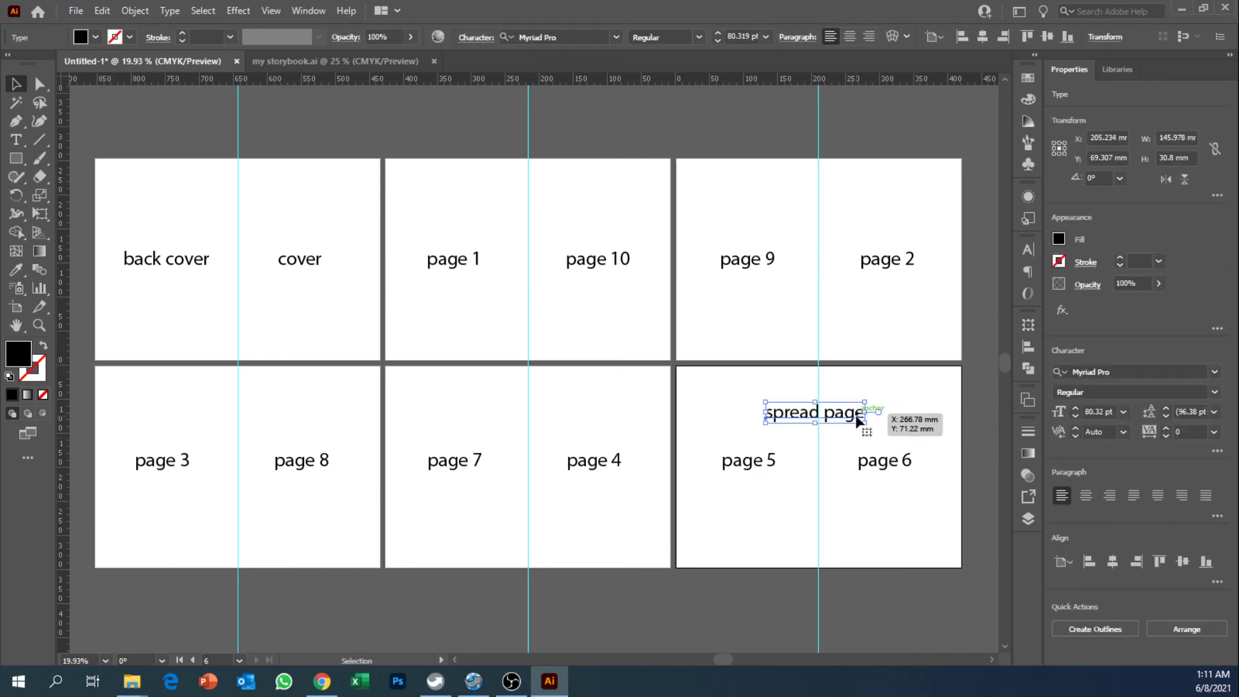